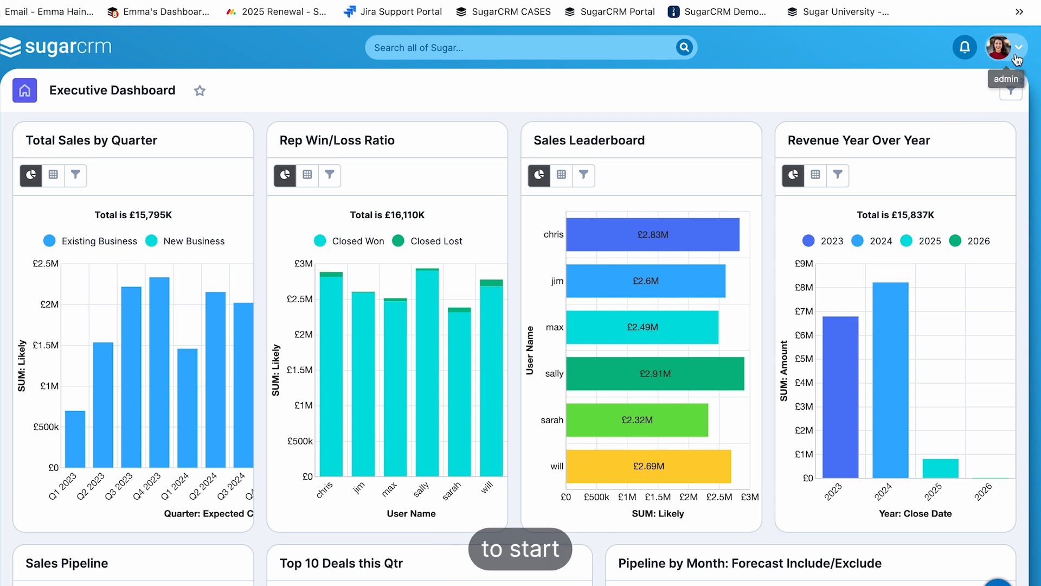
- Open Studio from the developer tools in the administration settings
{"action": "left_click", "coordinate": [1018, 59]}
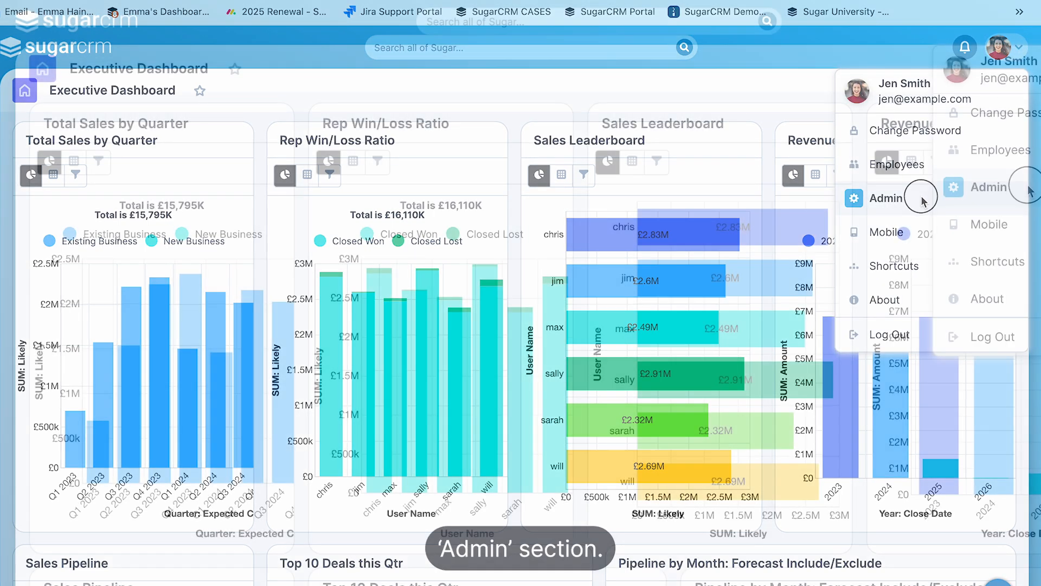
{"action": "left_click", "coordinate": [916, 198]}
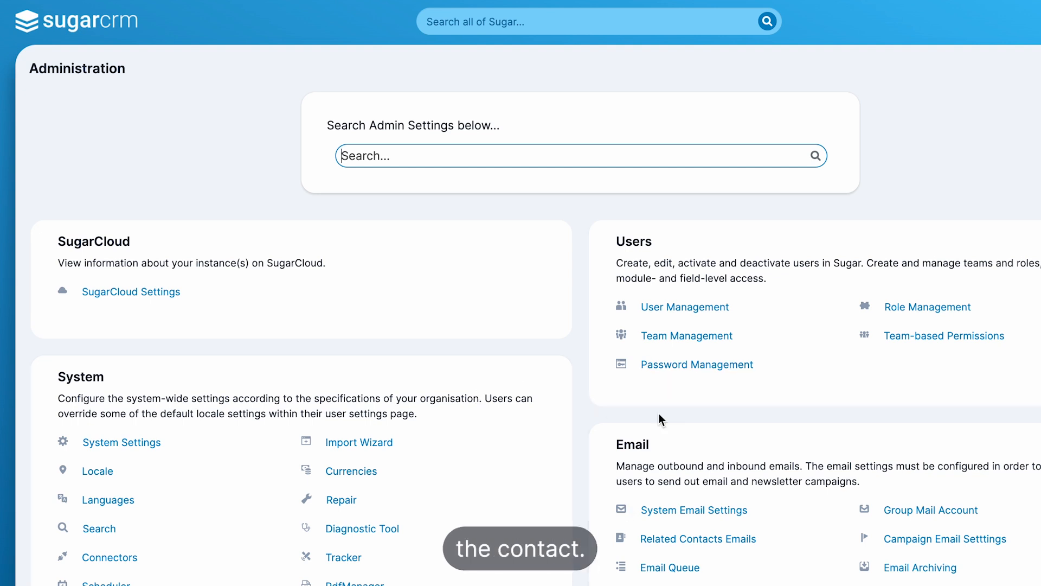
{"action": "scroll", "coordinate": [659, 418], "scroll_direction": "down", "scroll_amount": 2}
{"action": "scroll", "coordinate": [659, 414], "scroll_direction": "down", "scroll_amount": 3}
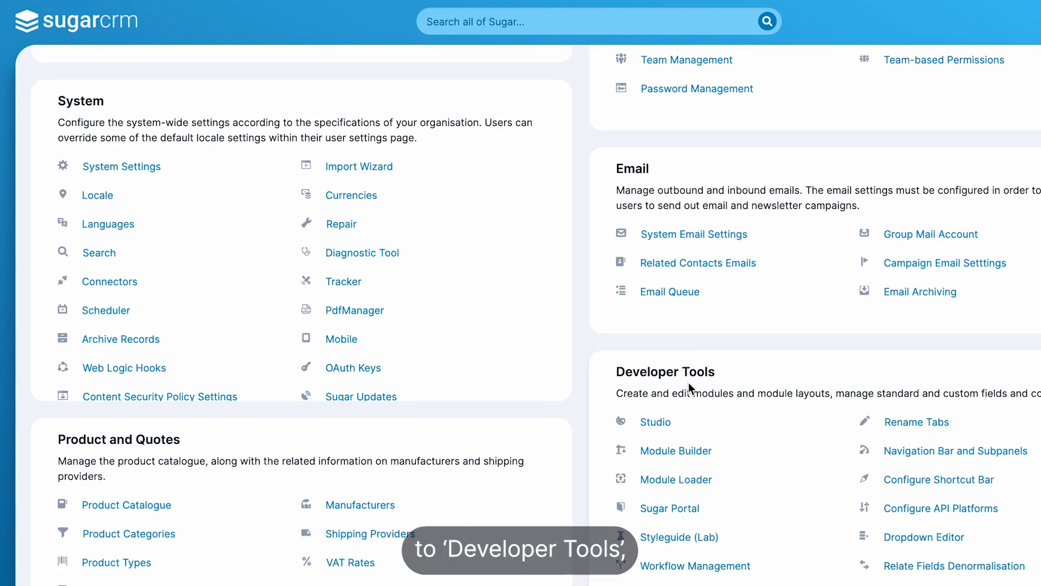
{"action": "left_click", "coordinate": [662, 426]}
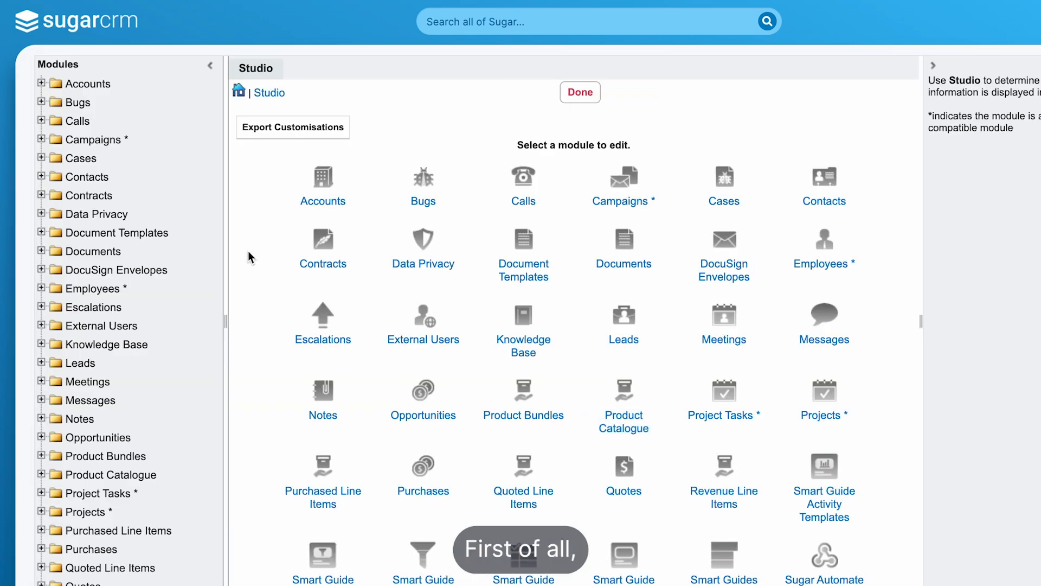
- Add a new field to the Leads module and set its data type to DropDown
{"action": "left_click", "coordinate": [80, 365]}
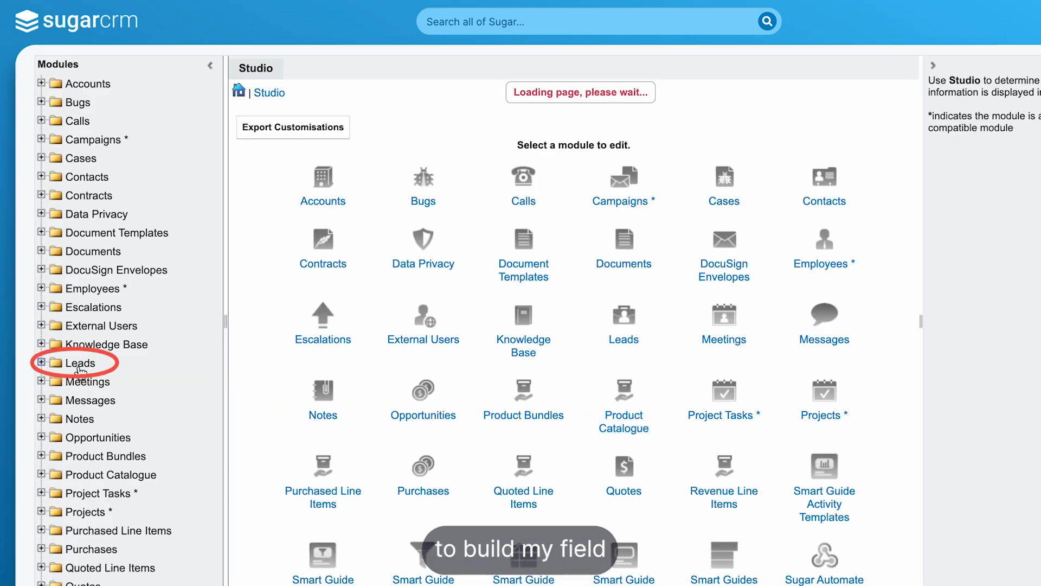
{"action": "left_click", "coordinate": [421, 195]}
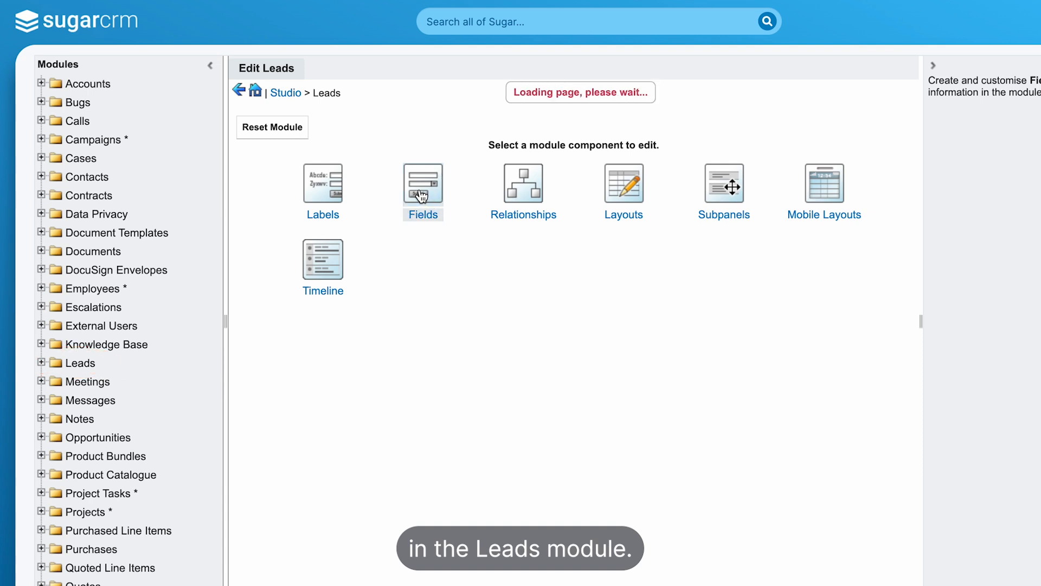
{"action": "left_click", "coordinate": [255, 123]}
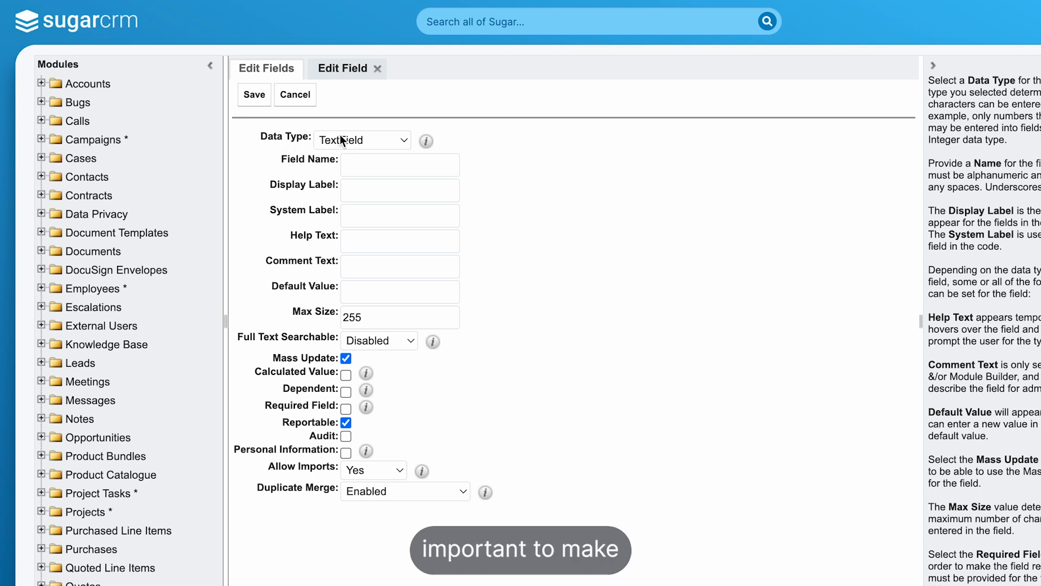
{"action": "left_click", "coordinate": [369, 140]}
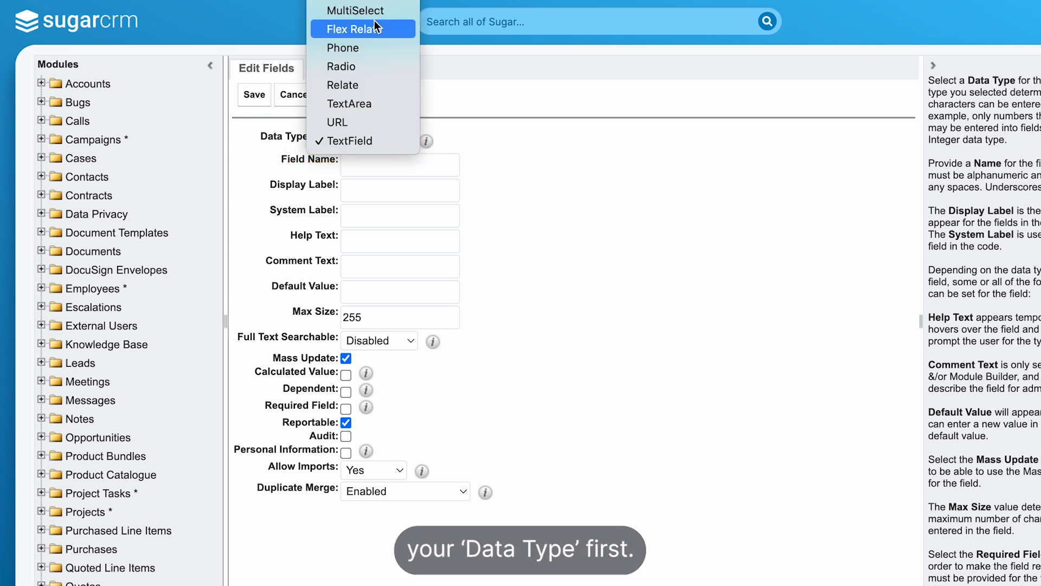
{"action": "scroll", "coordinate": [375, 21], "scroll_direction": "up", "scroll_amount": 5}
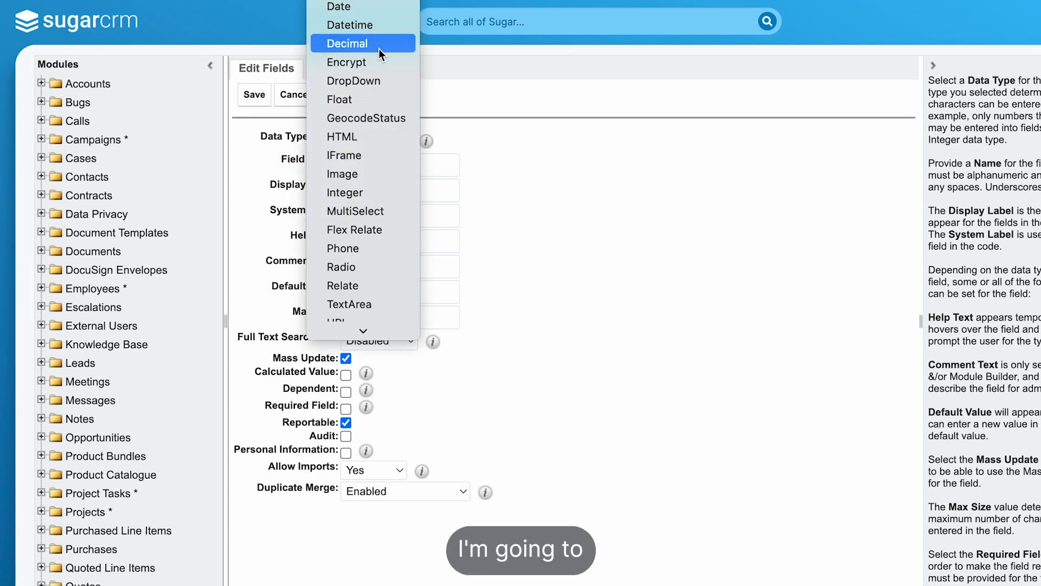
{"action": "left_click", "coordinate": [380, 82]}
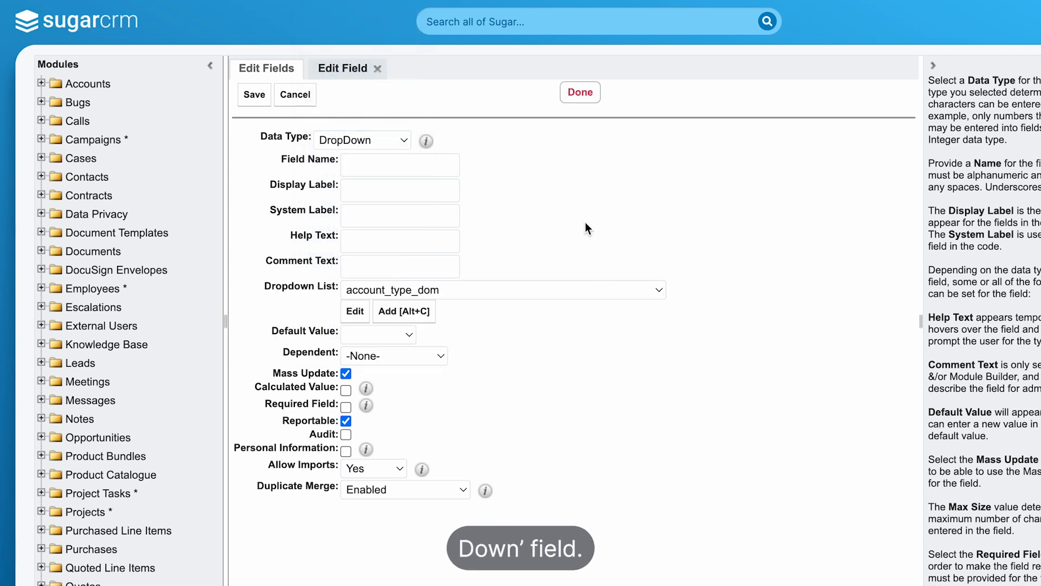
- Name the new Leads field Hair_Colour and let its display and system labels fill in
{"action": "left_click", "coordinate": [428, 166]}
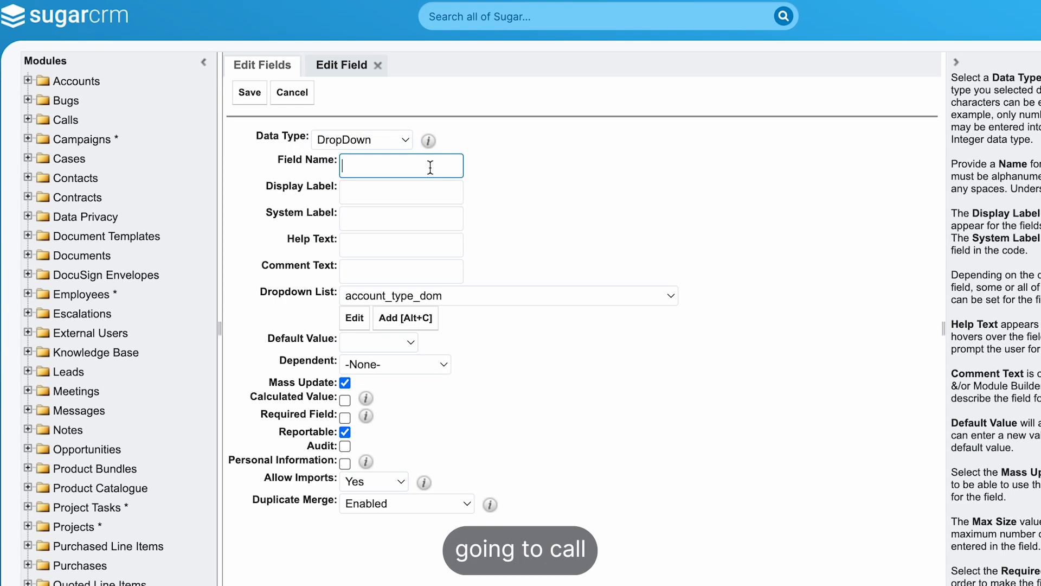
{"action": "type", "text": "Hair_Colour"}
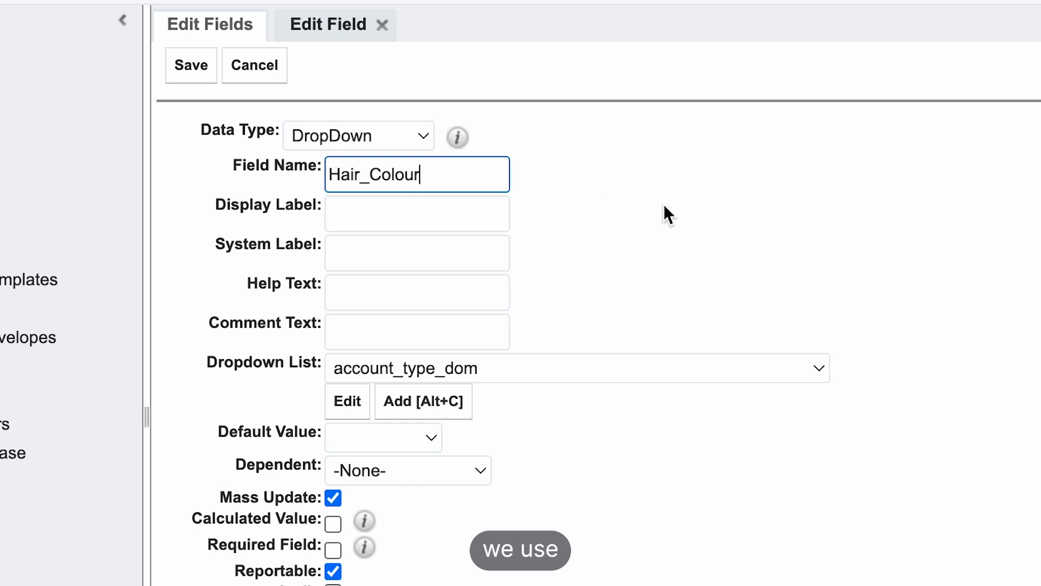
{"action": "left_click", "coordinate": [678, 239]}
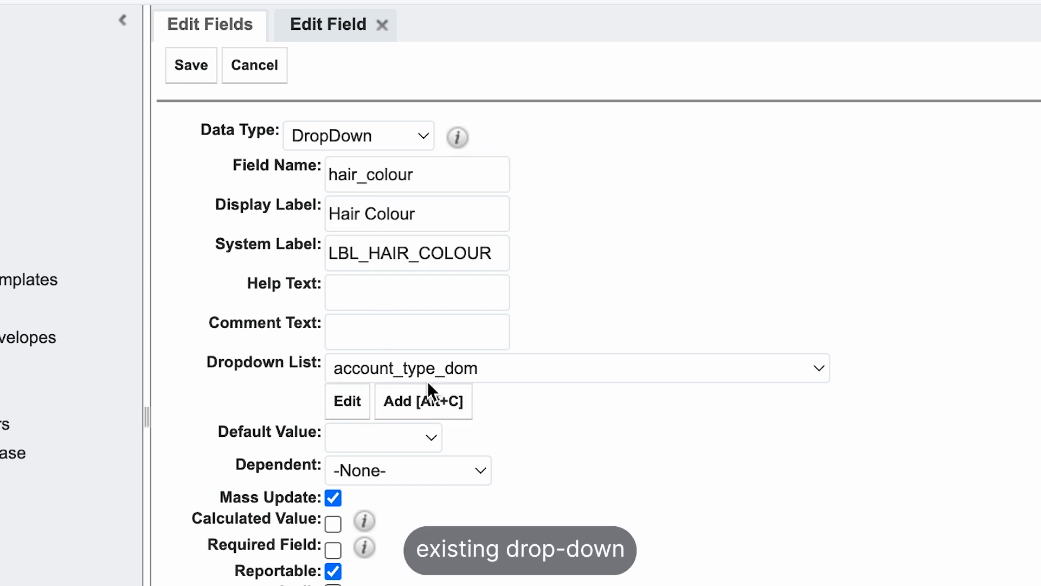
- Create a new dropdown list for the Leads field with a blank item and a Black item labelled Black
{"action": "left_click", "coordinate": [415, 408]}
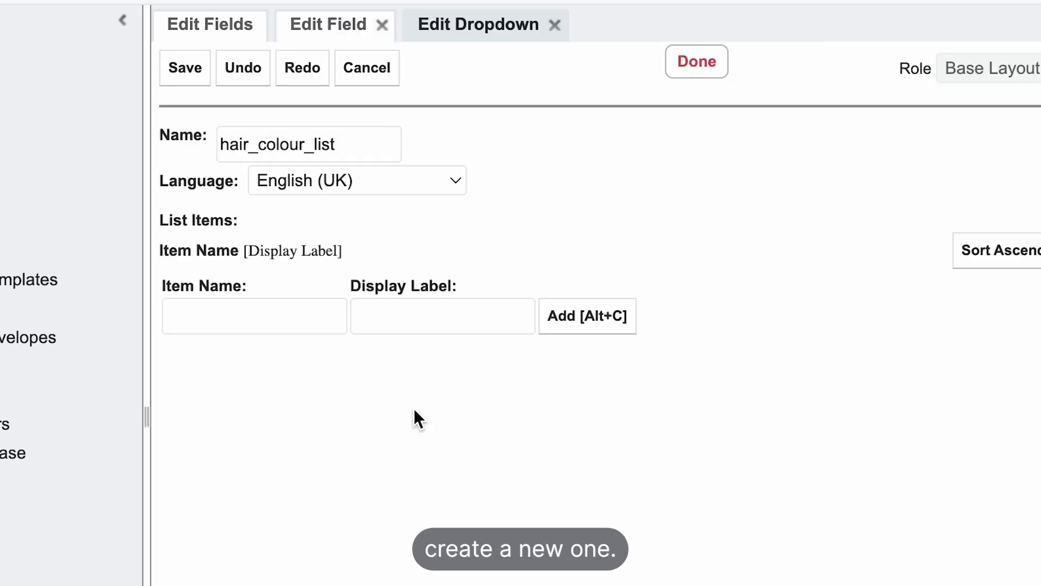
{"action": "left_click", "coordinate": [590, 324]}
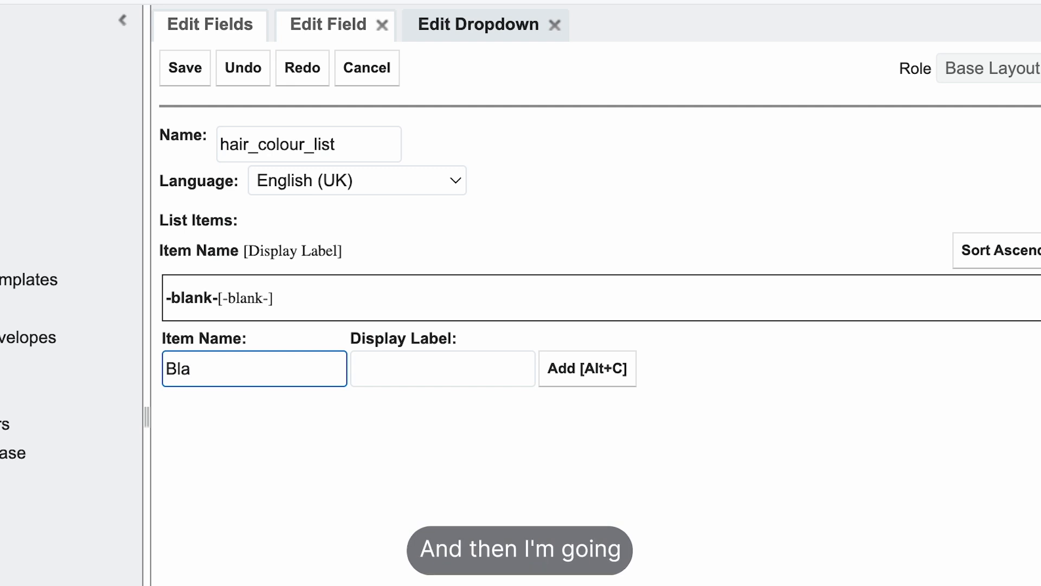
{"action": "key", "text": "Tab"}
{"action": "type", "text": "B"}
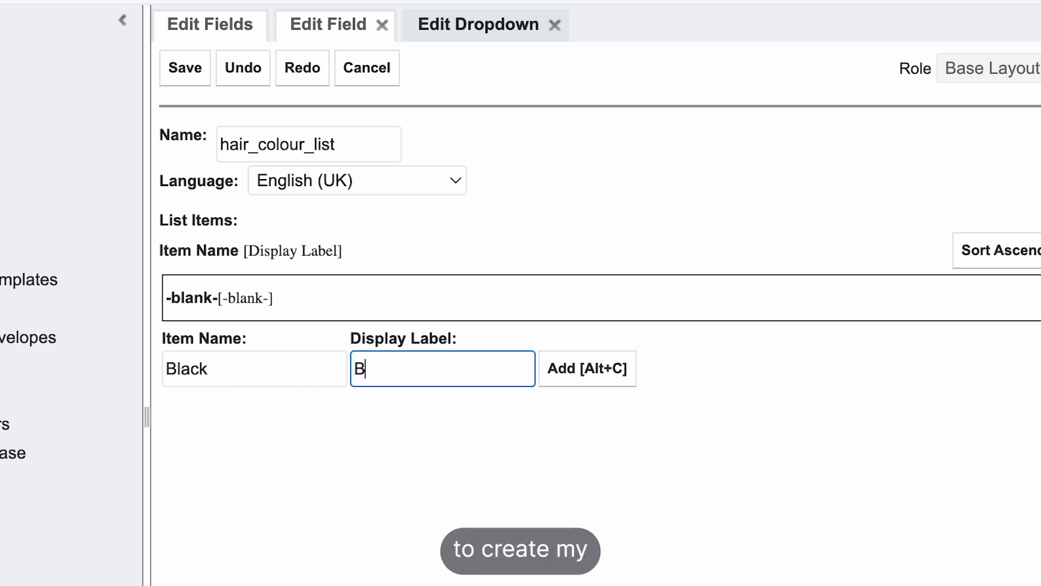
{"action": "type", "text": "lack"}
{"action": "key", "text": "alt+c"}
- Add Blonde and Red items with matching display labels to the dropdown list
{"action": "type", "text": "B"}
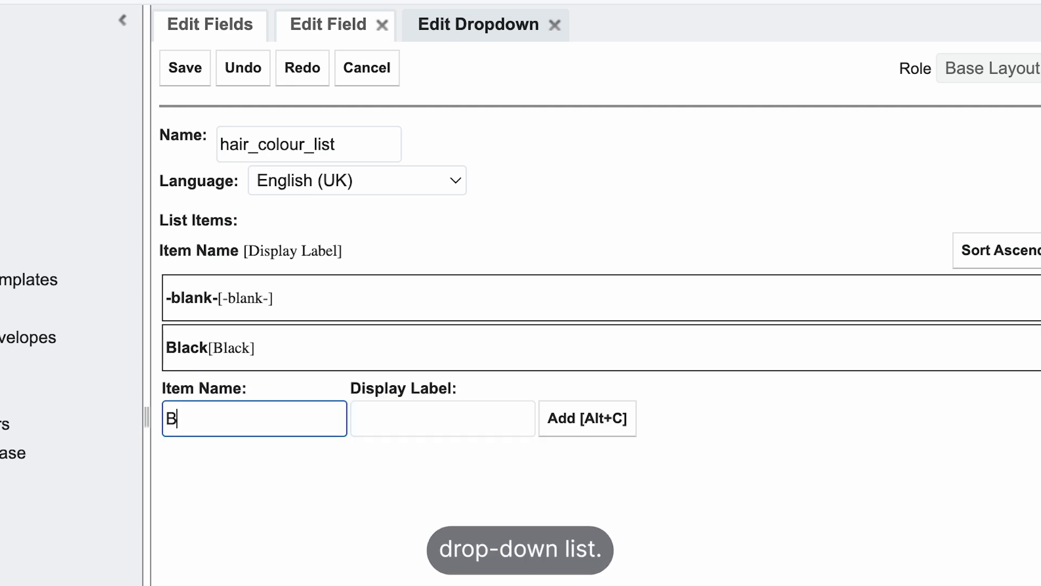
{"action": "type", "text": "londe"}
{"action": "key", "text": "Tab"}
{"action": "type", "text": "Bl"}
{"action": "key", "text": "alt+c"}
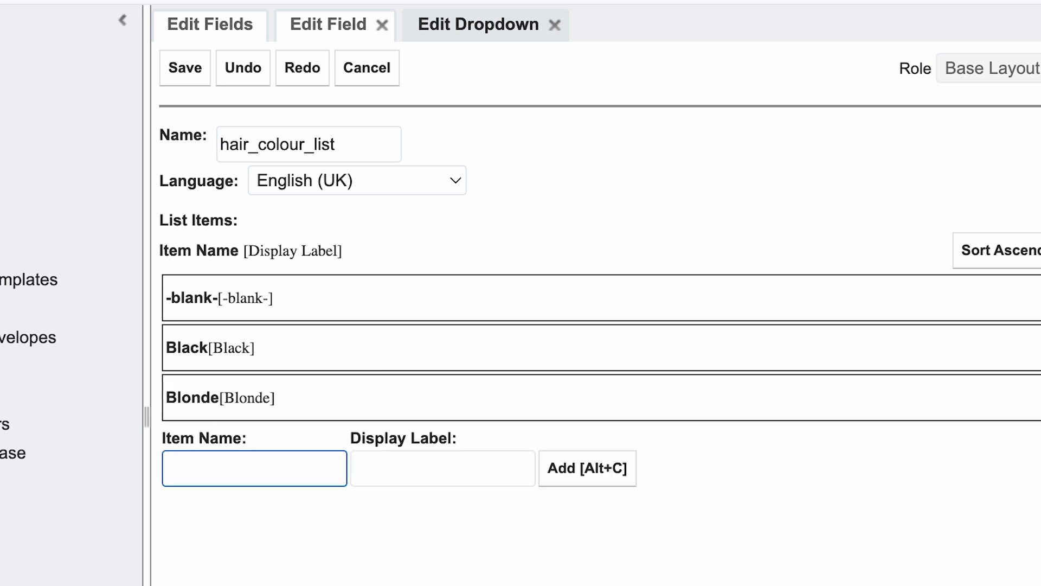
{"action": "type", "text": "Red"}
{"action": "key", "text": "Tab"}
{"action": "type", "text": "Red"}
{"action": "key", "text": "alt+c"}
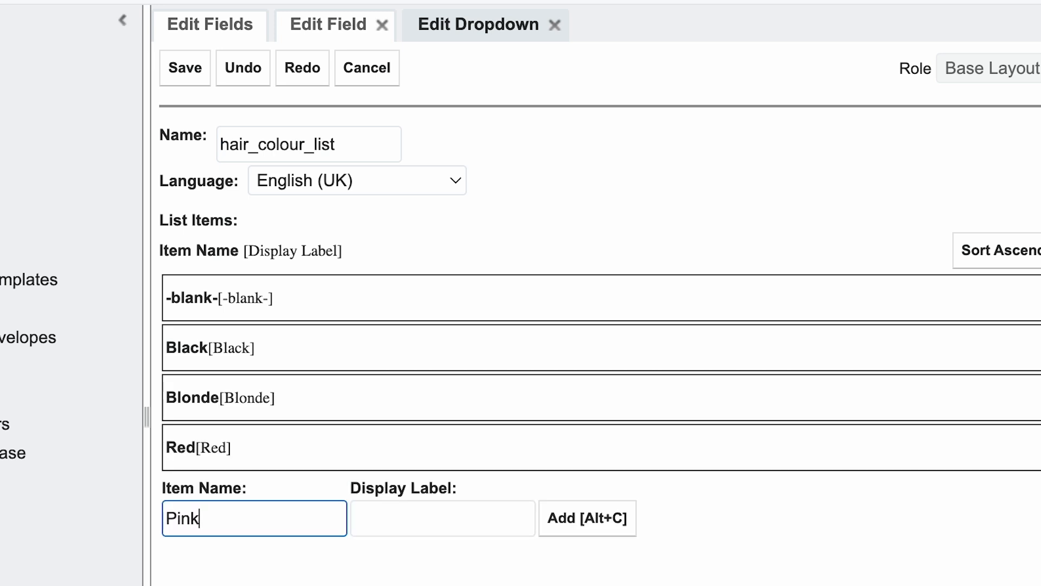
- Add a Pink item with a matching display label, and save the dropdown list and the Leads field
{"action": "key", "text": "Tab"}
{"action": "type", "text": "Pink"}
{"action": "key", "text": "alt+c"}
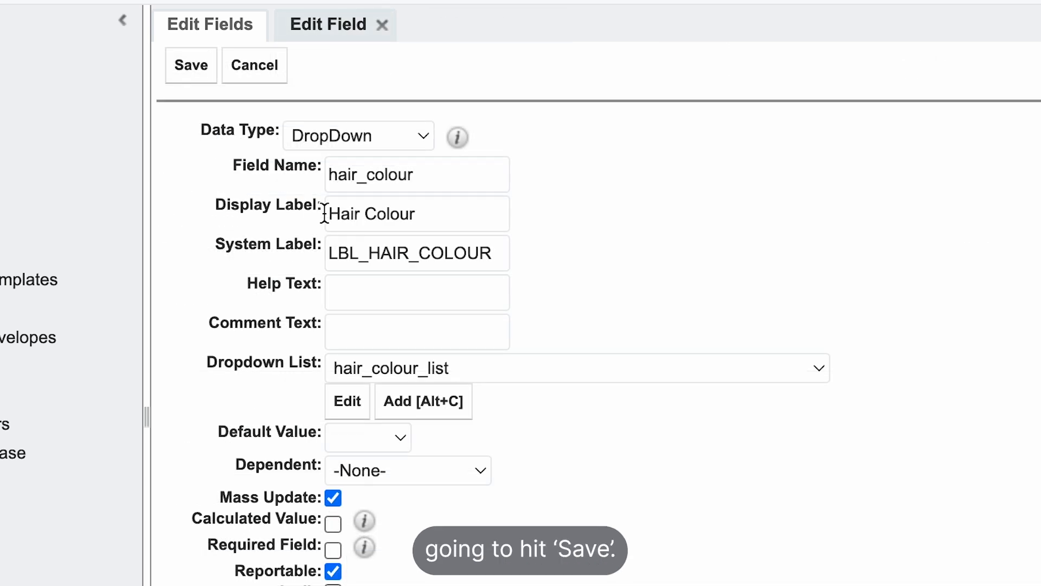
{"action": "left_click", "coordinate": [191, 65]}
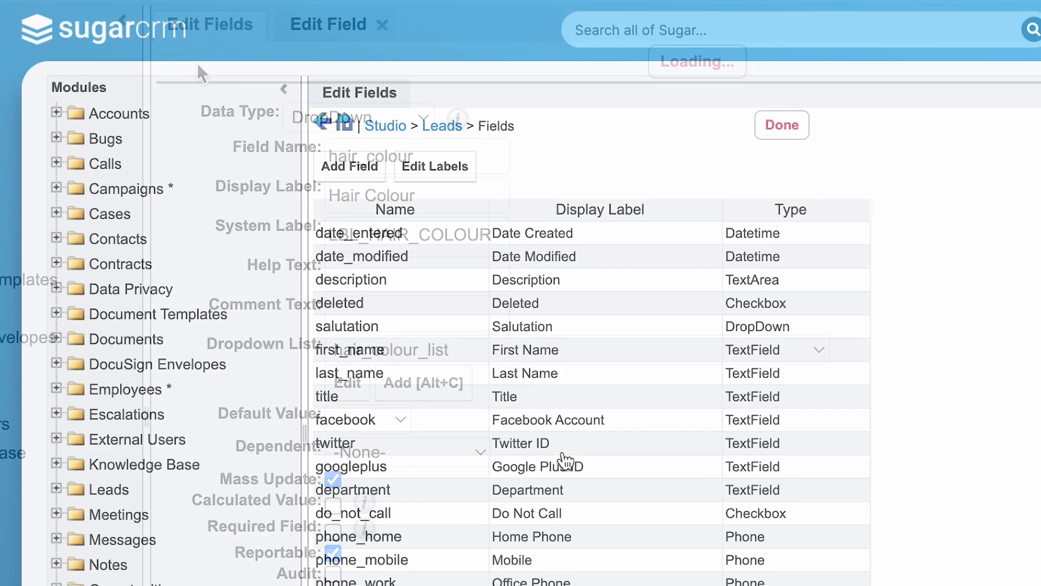
- Sort the Leads fields by display label, open the Hair Colour field and select its full field name for copying
{"action": "left_click", "coordinate": [585, 209]}
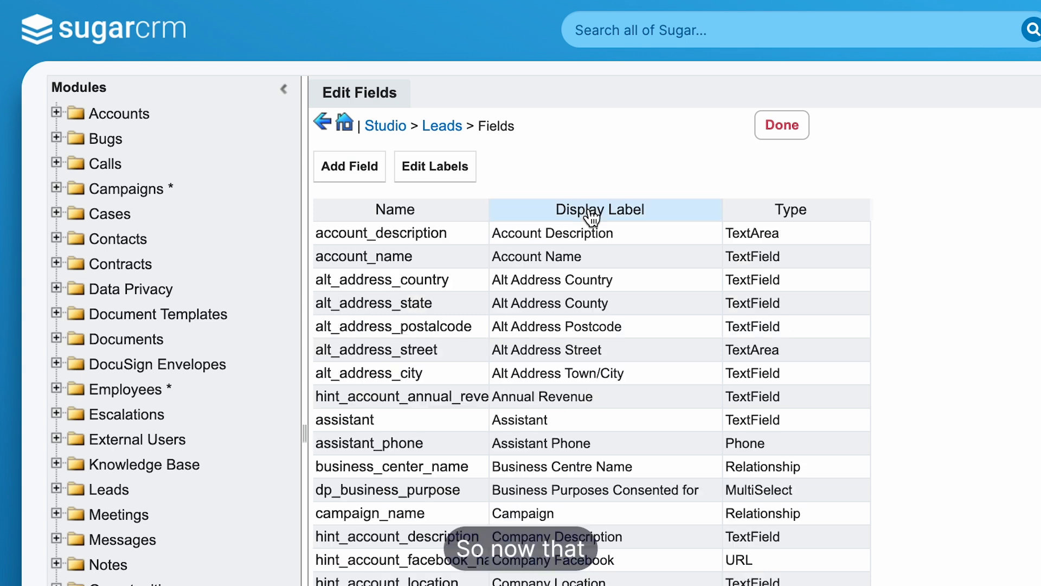
{"action": "scroll", "coordinate": [563, 443], "scroll_direction": "down", "scroll_amount": 10}
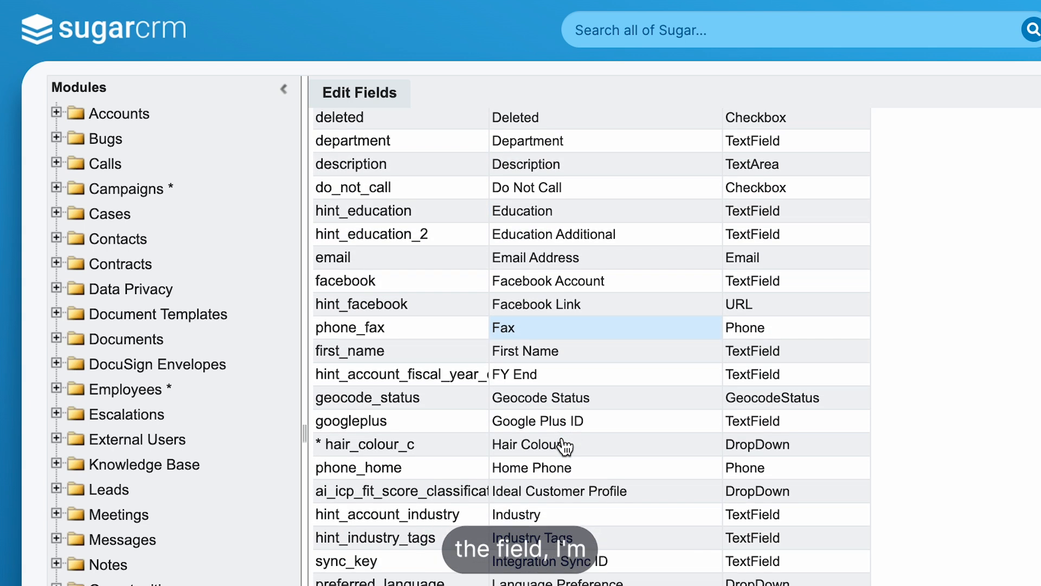
{"action": "left_click", "coordinate": [530, 451]}
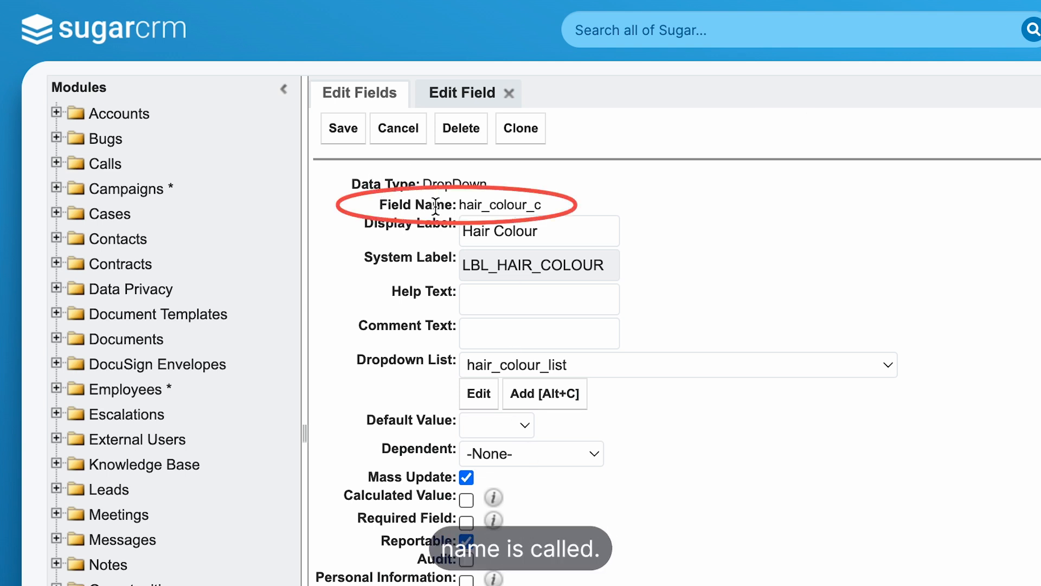
{"action": "left_click_drag", "start_coordinate": [548, 205], "coordinate": [460, 207]}
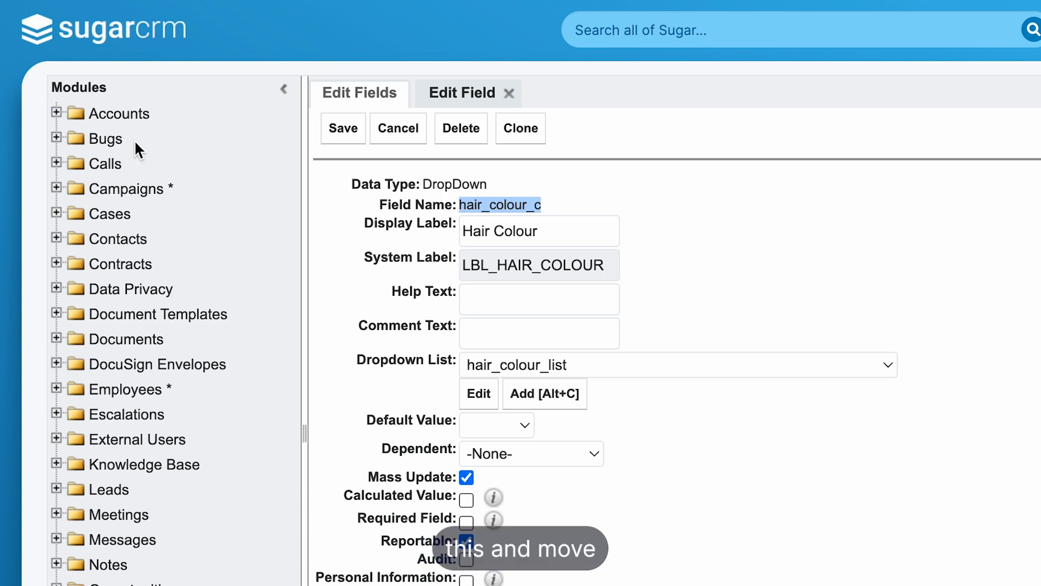
- Add a new field to the Contacts module and set its data type to DropDown
{"action": "left_click", "coordinate": [120, 242]}
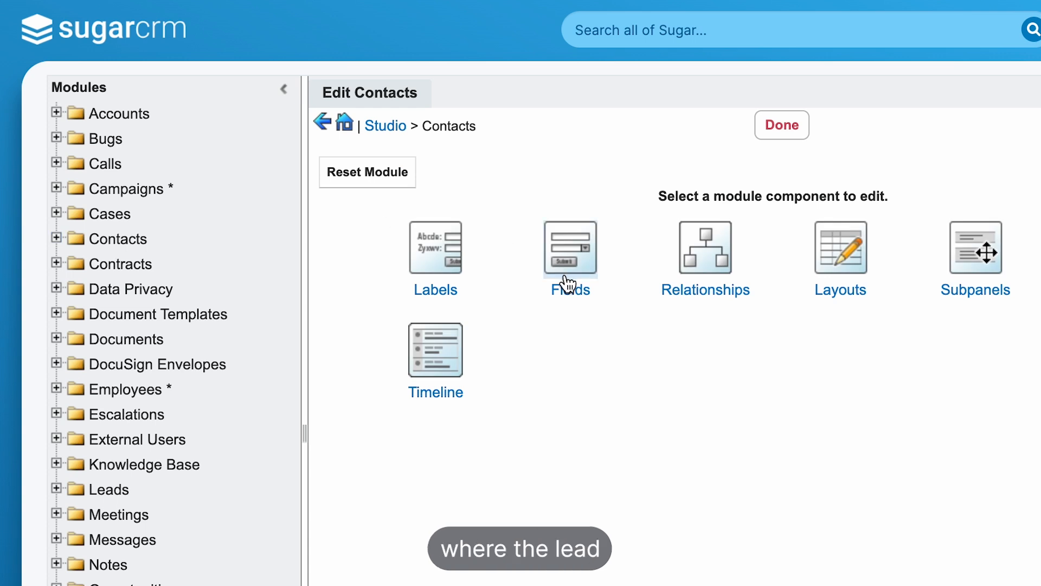
{"action": "left_click", "coordinate": [576, 252]}
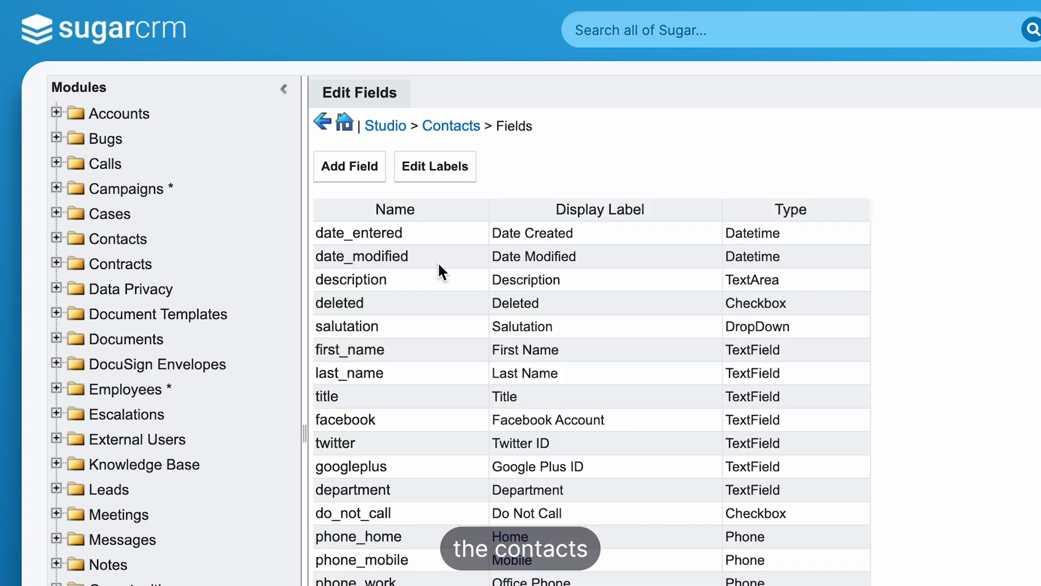
{"action": "left_click", "coordinate": [355, 172]}
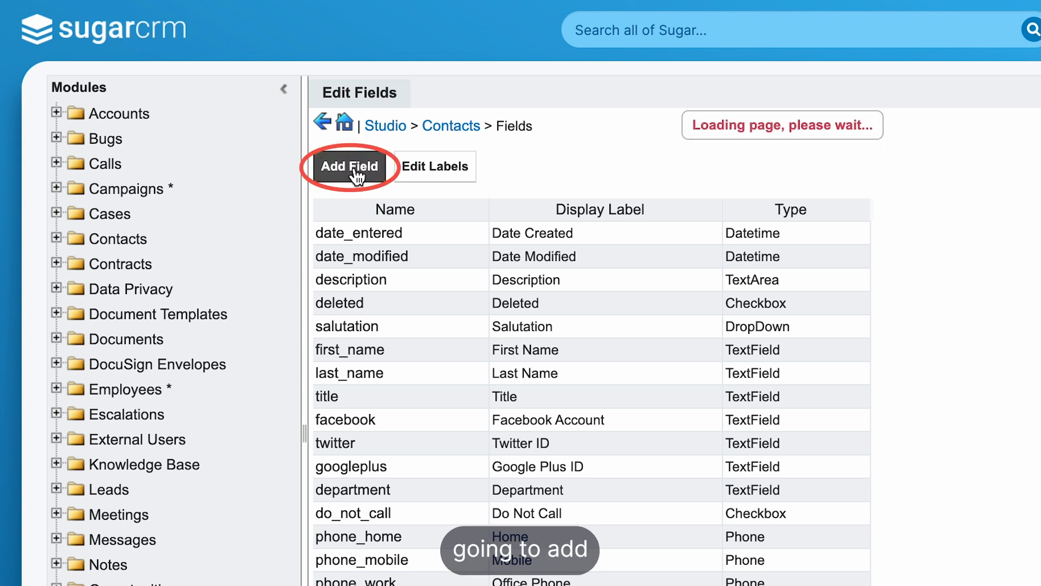
{"action": "left_click", "coordinate": [496, 199]}
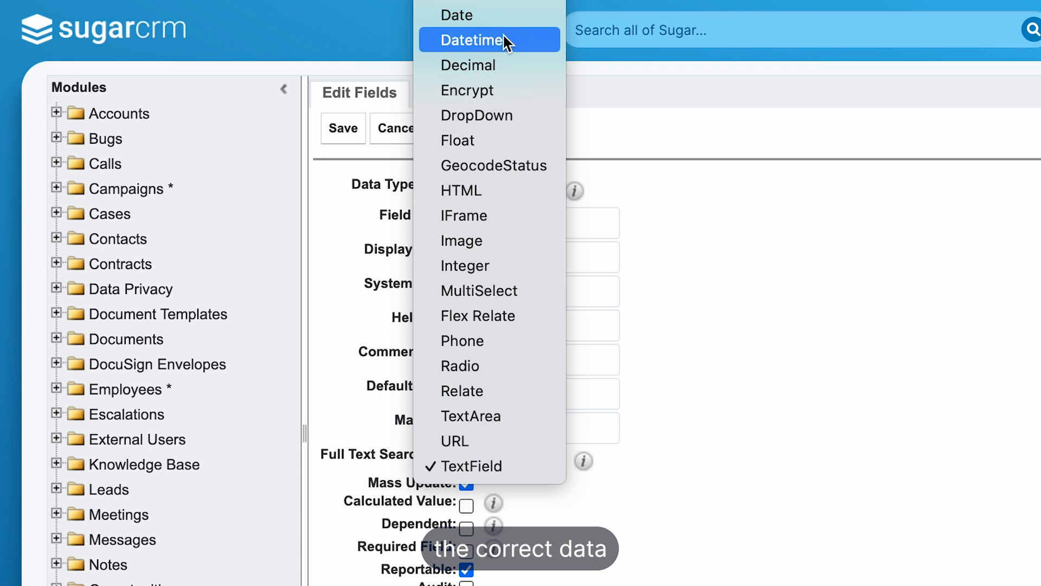
{"action": "left_click", "coordinate": [514, 116]}
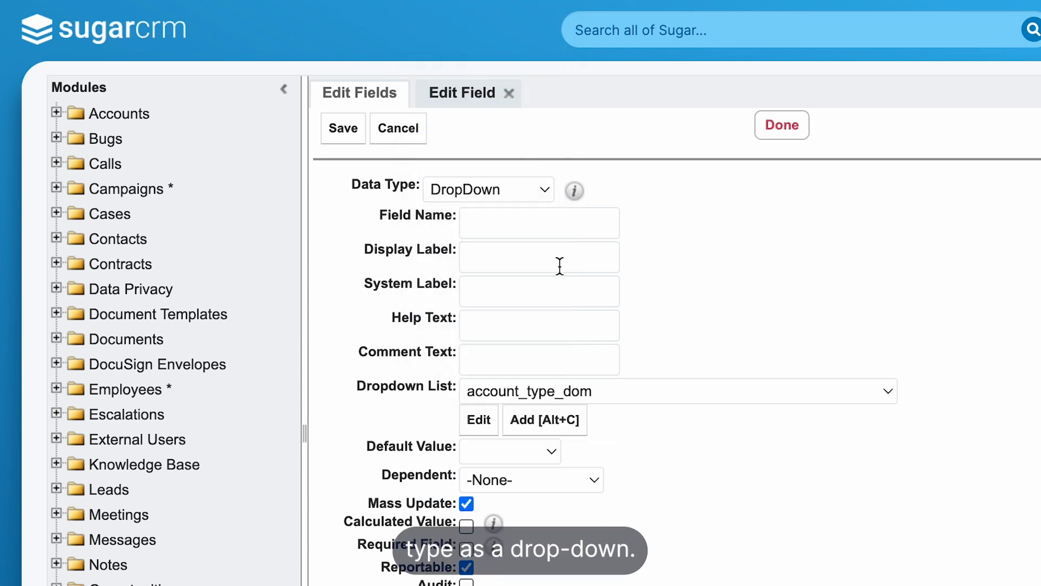
- Set the Contacts field's name to hair_colour_c, identical to the Leads field name
{"action": "left_click", "coordinate": [547, 225]}
{"action": "type", "text": "hair_colour_c"}
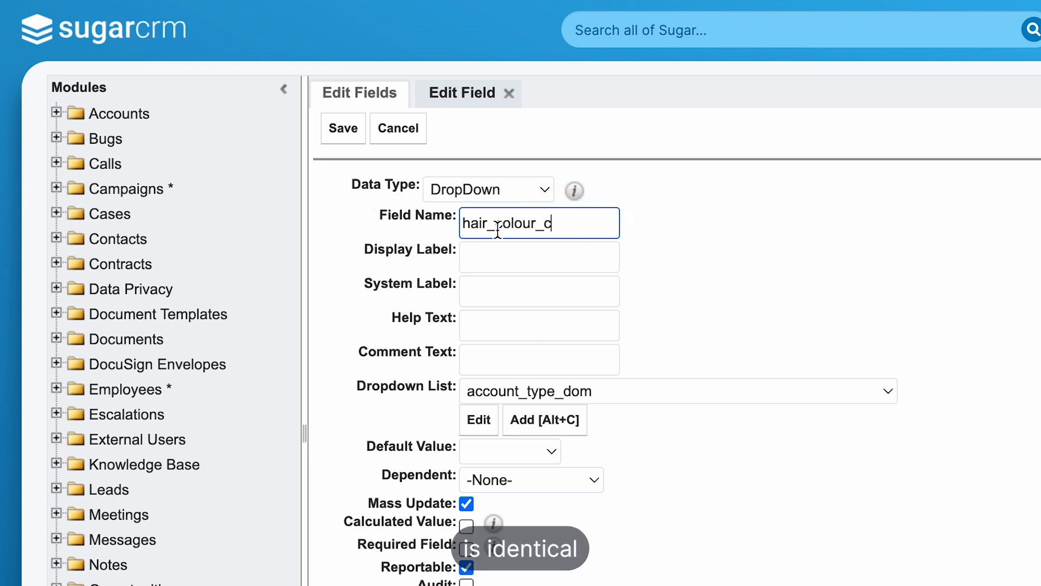
{"action": "left_click", "coordinate": [681, 249]}
- Replace the Contacts field's display label with Hair Colour
{"action": "left_click_drag", "start_coordinate": [576, 254], "coordinate": [309, 260]}
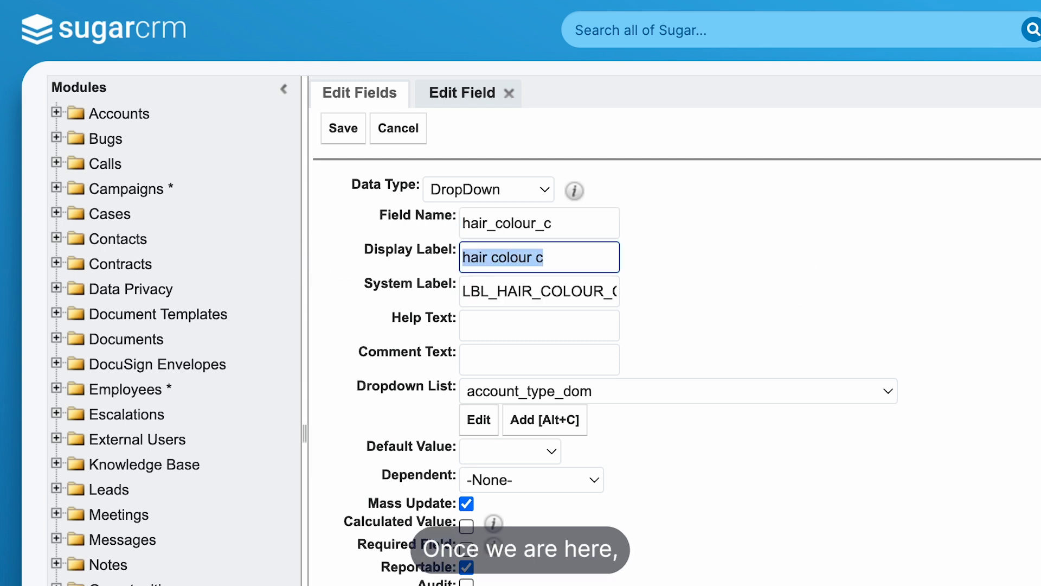
{"action": "key", "text": "BackSpace"}
{"action": "type", "text": "Hair"}
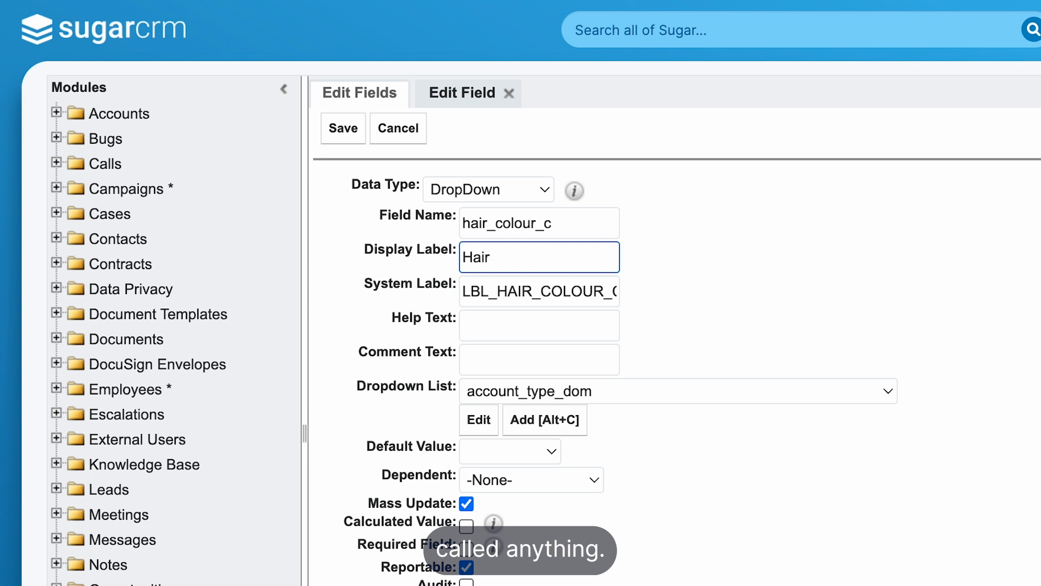
{"action": "type", "text": " Colour"}
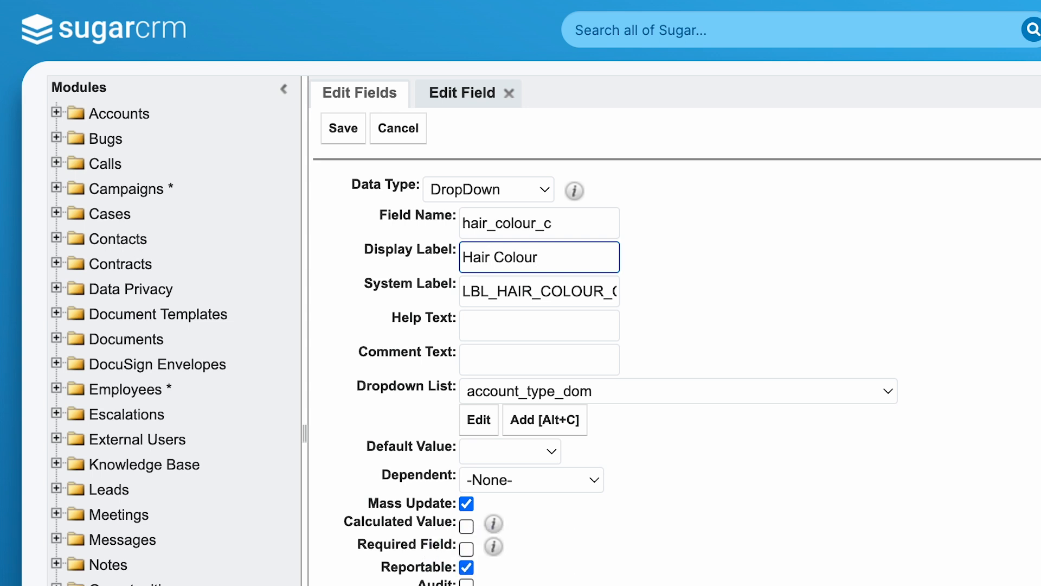
{"action": "left_click", "coordinate": [862, 355]}
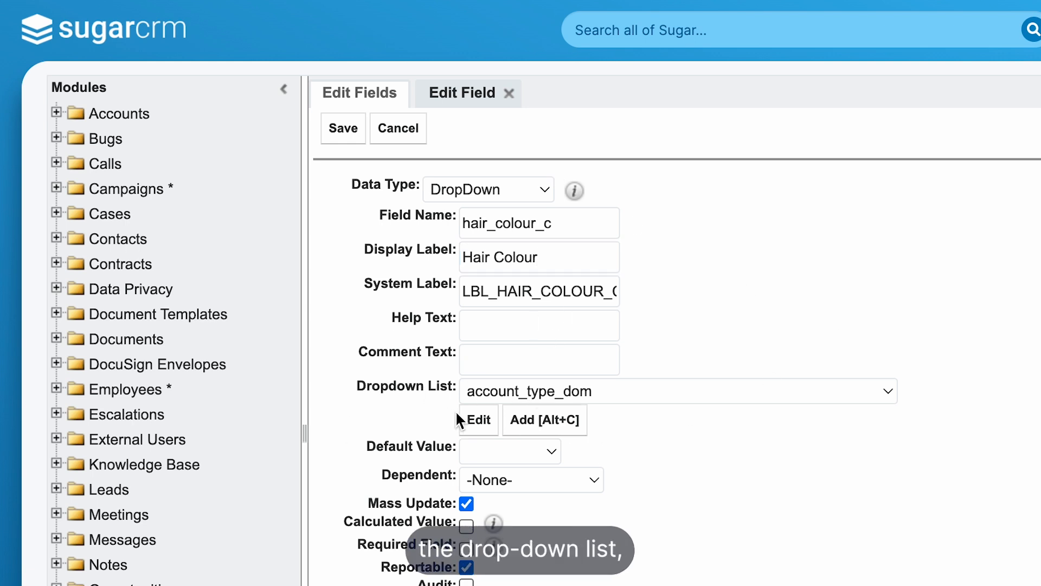
- Assign hair_colour_list as the dropdown list of the Contacts Hair Colour field and save the field
{"action": "left_click", "coordinate": [511, 396]}
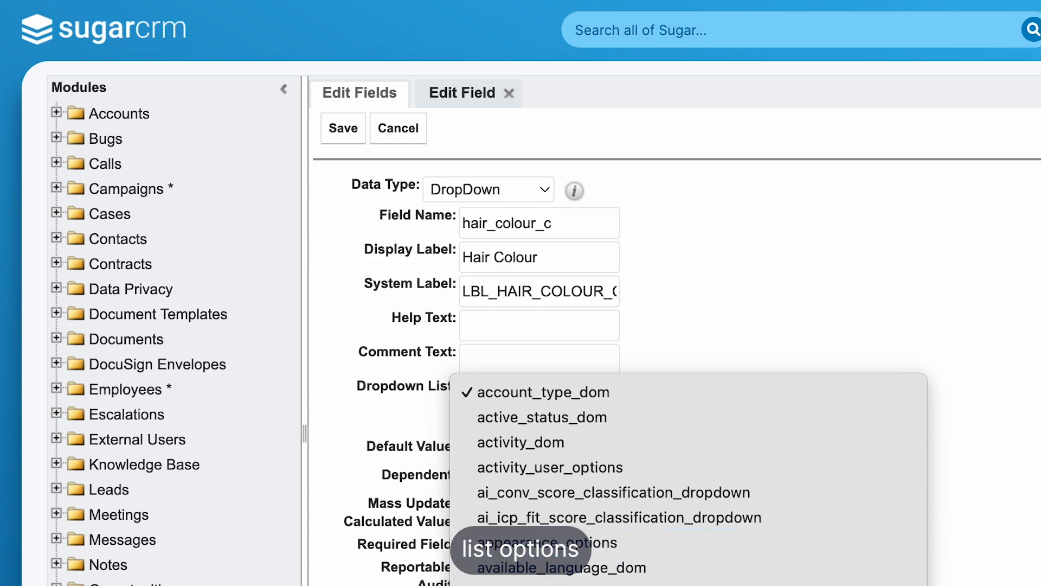
{"action": "scroll", "coordinate": [688, 472], "scroll_direction": "down", "scroll_amount": 3}
{"action": "scroll", "coordinate": [689, 293], "scroll_direction": "down", "scroll_amount": 15}
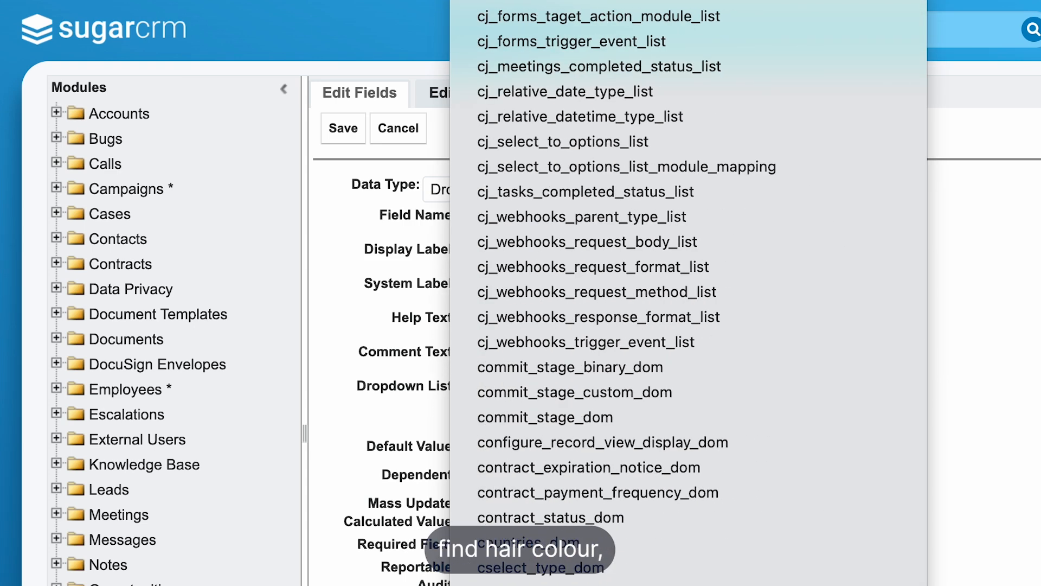
{"action": "scroll", "coordinate": [571, 484], "scroll_direction": "down", "scroll_amount": 20}
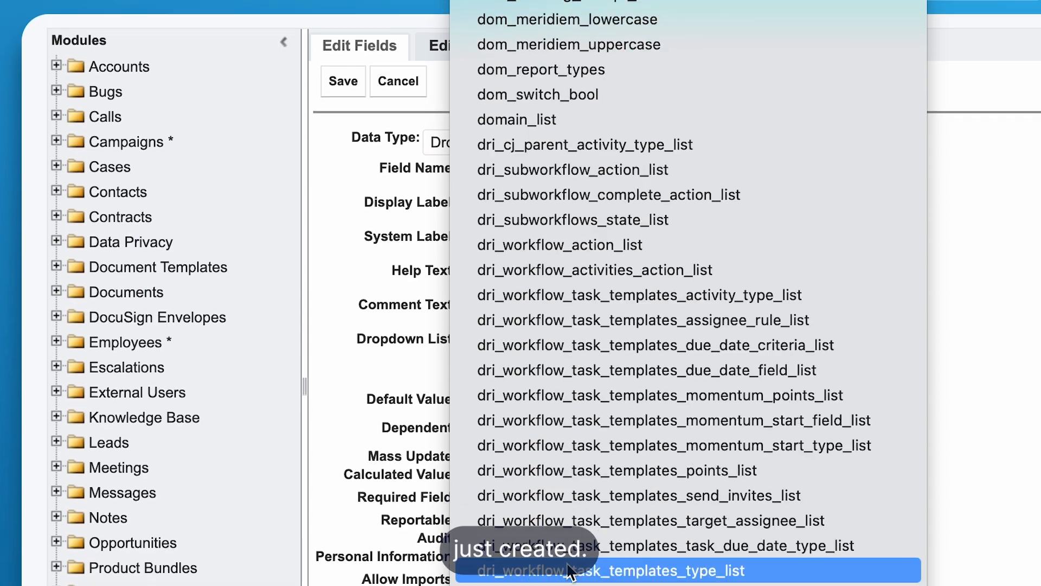
{"action": "scroll", "coordinate": [571, 485], "scroll_direction": "down", "scroll_amount": 15}
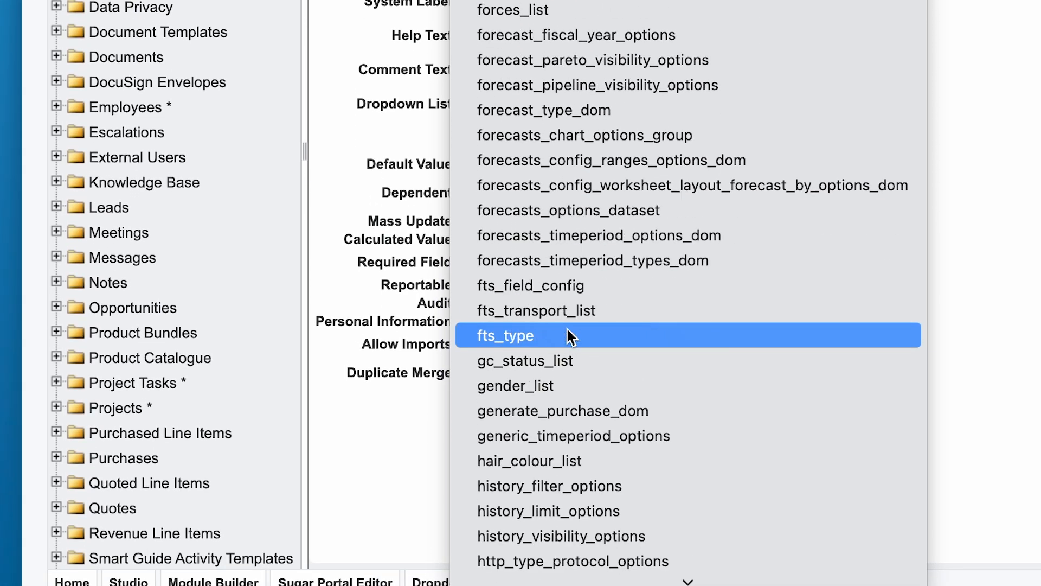
{"action": "left_click", "coordinate": [564, 361]}
{"action": "left_click", "coordinate": [859, 262]}
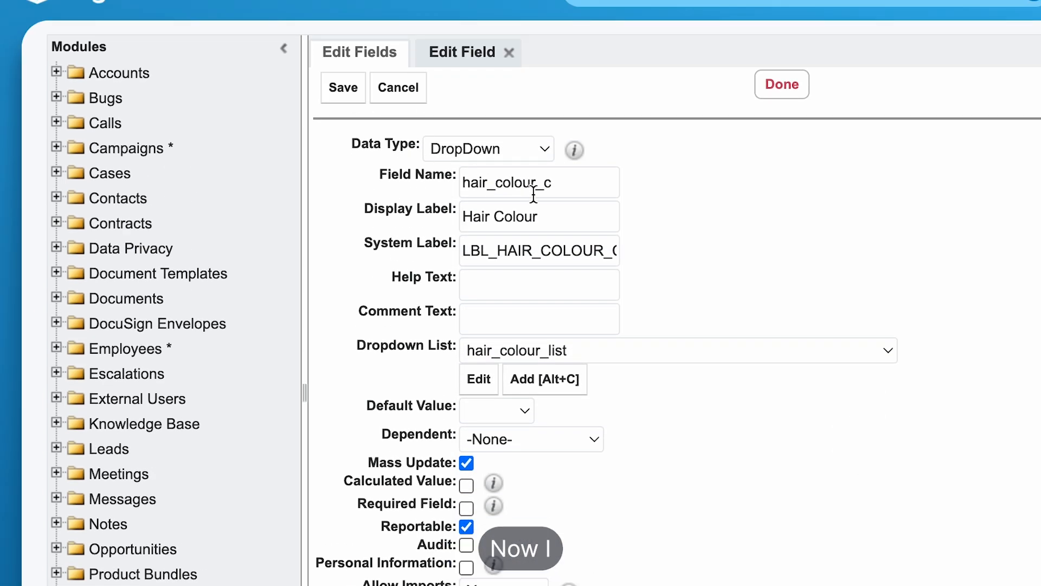
{"action": "left_click", "coordinate": [344, 92]}
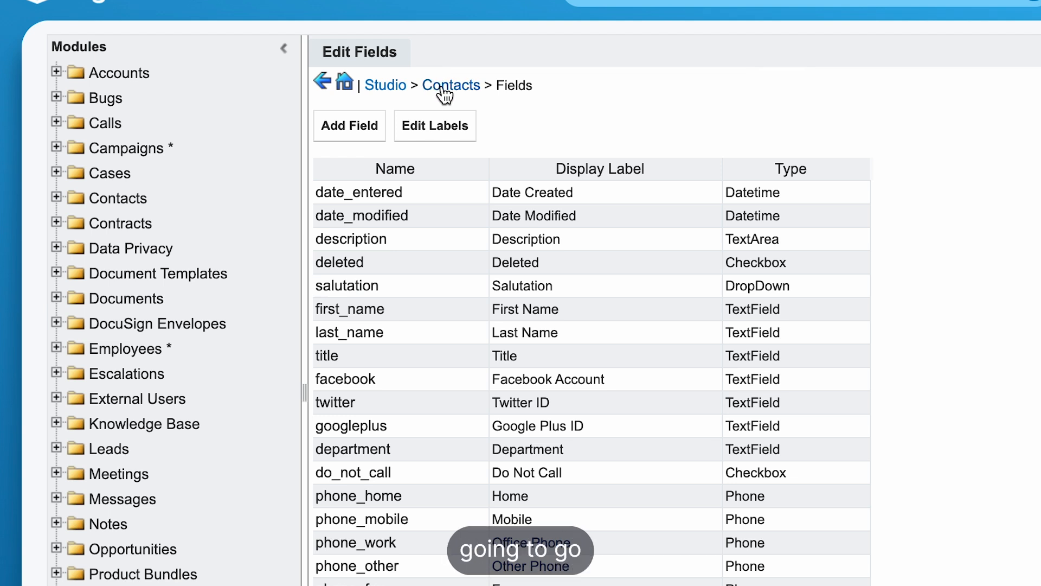
- Open the Contacts record view layout and insert a new row below the Title row in the Business Card panel
{"action": "left_click", "coordinate": [441, 87]}
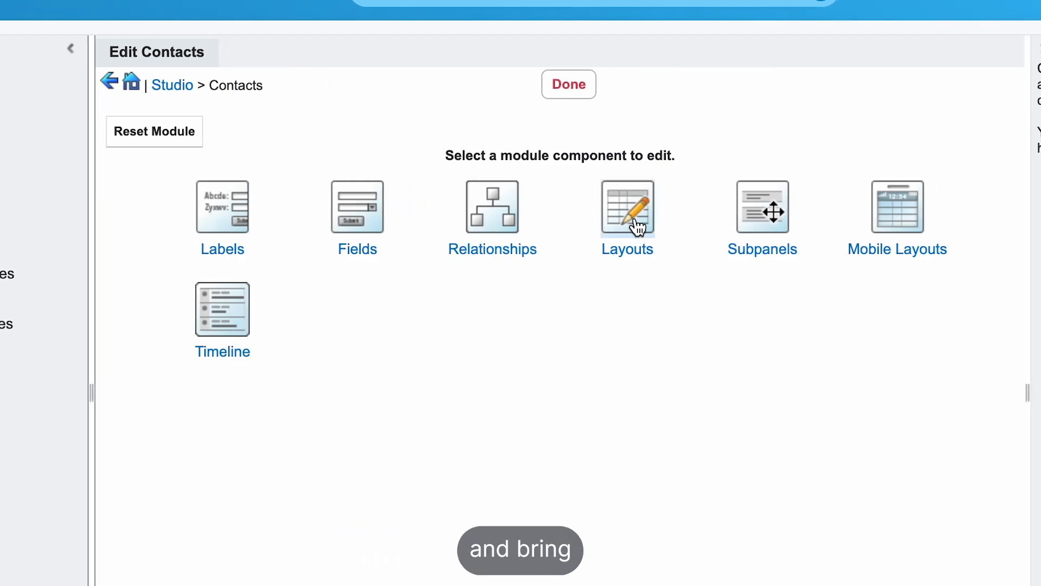
{"action": "left_click", "coordinate": [701, 224]}
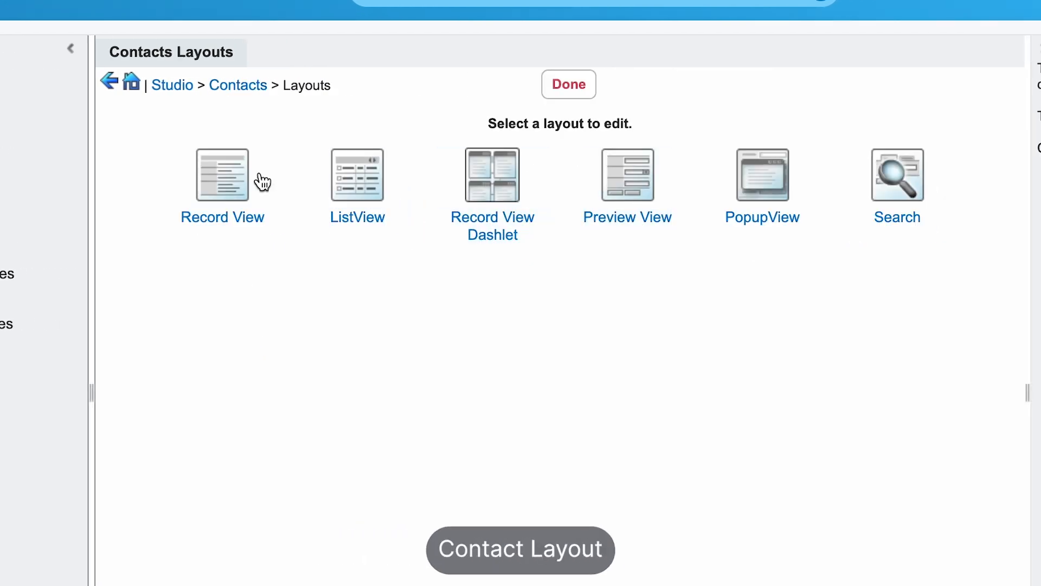
{"action": "left_click", "coordinate": [225, 203]}
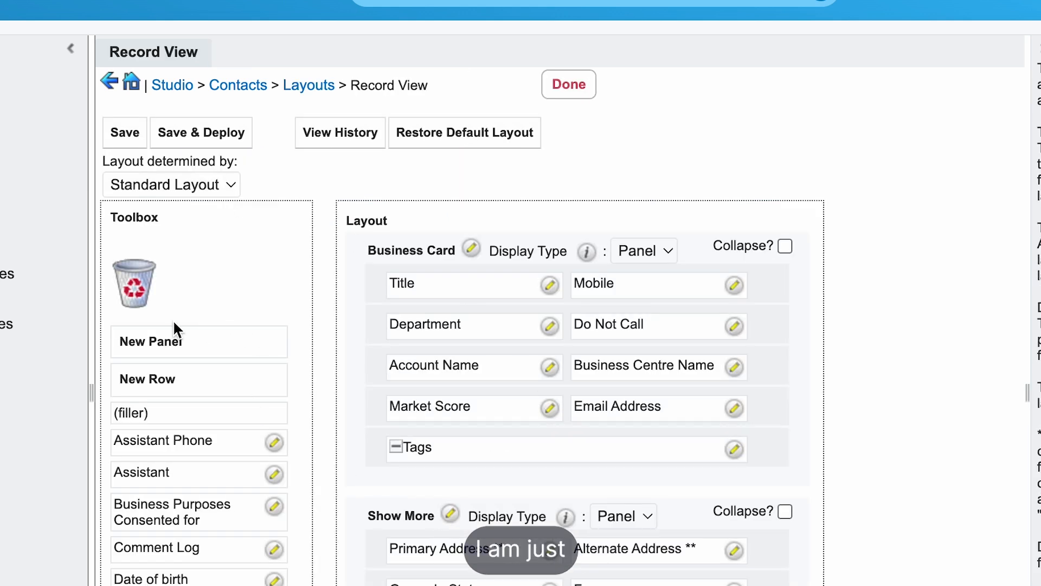
{"action": "left_click_drag", "start_coordinate": [150, 380], "coordinate": [430, 323]}
- Place the Hair Colour field in the first cell of the new Contacts row, then save and deploy the layout
{"action": "scroll", "coordinate": [164, 542], "scroll_direction": "down", "scroll_amount": 8}
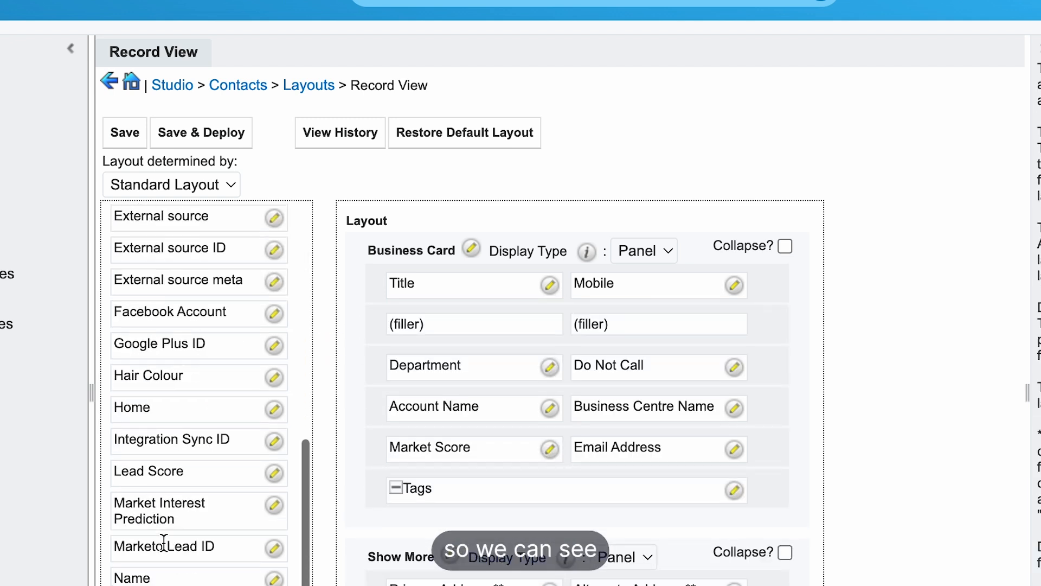
{"action": "scroll", "coordinate": [164, 541], "scroll_direction": "up", "scroll_amount": 6}
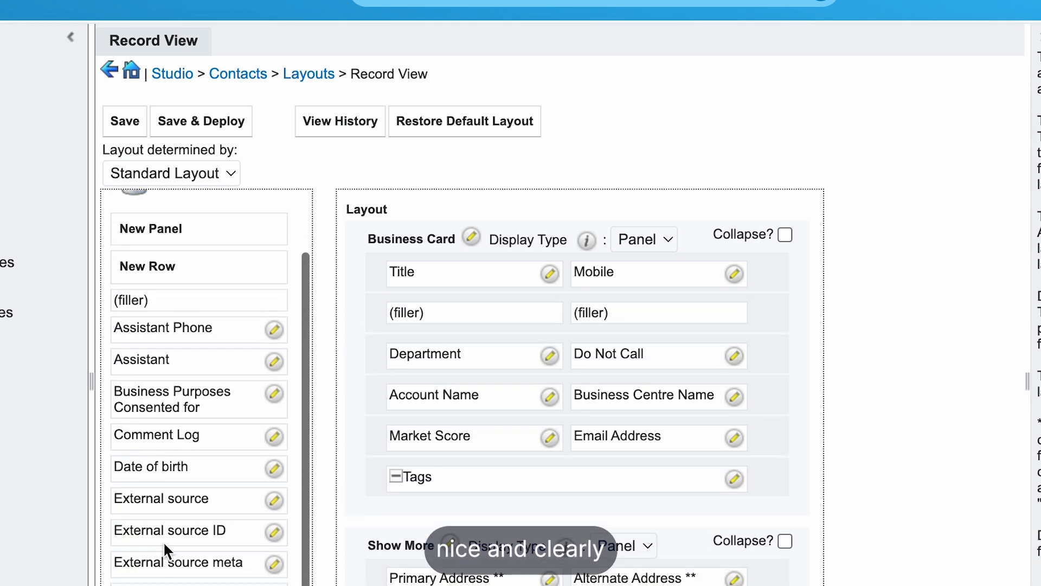
{"action": "left_click_drag", "start_coordinate": [162, 583], "coordinate": [434, 302]}
{"action": "left_click", "coordinate": [196, 124]}
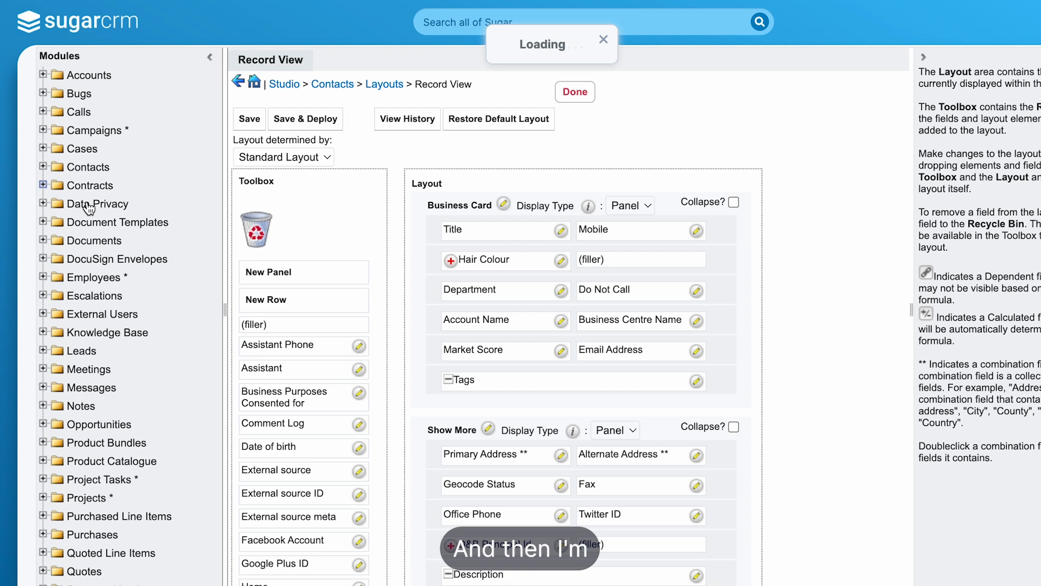
- Open the Leads record view layout and insert a new row between the Title and Website rows of the Business Card panel
{"action": "left_click", "coordinate": [87, 353]}
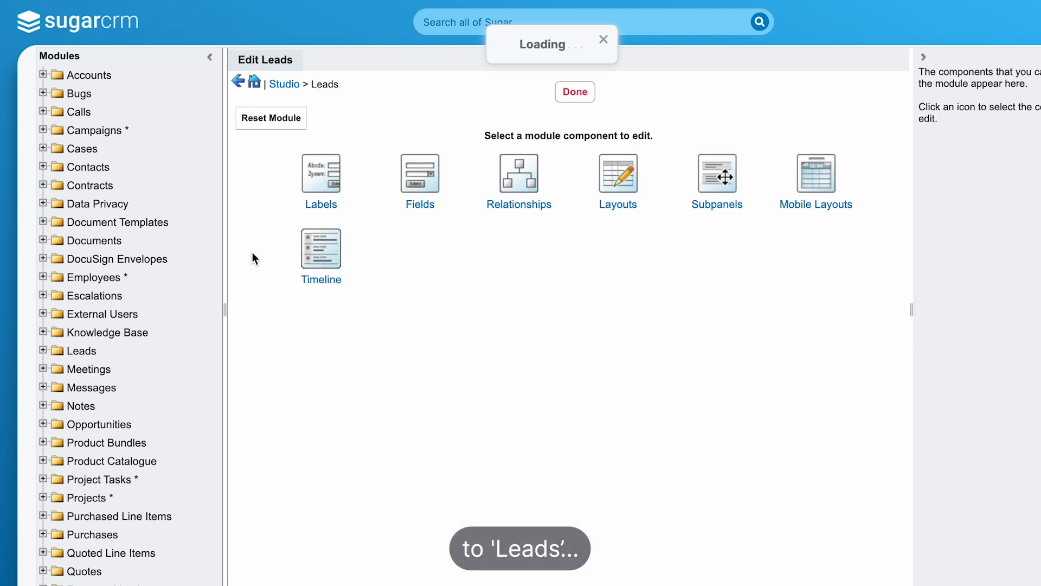
{"action": "left_click", "coordinate": [625, 176]}
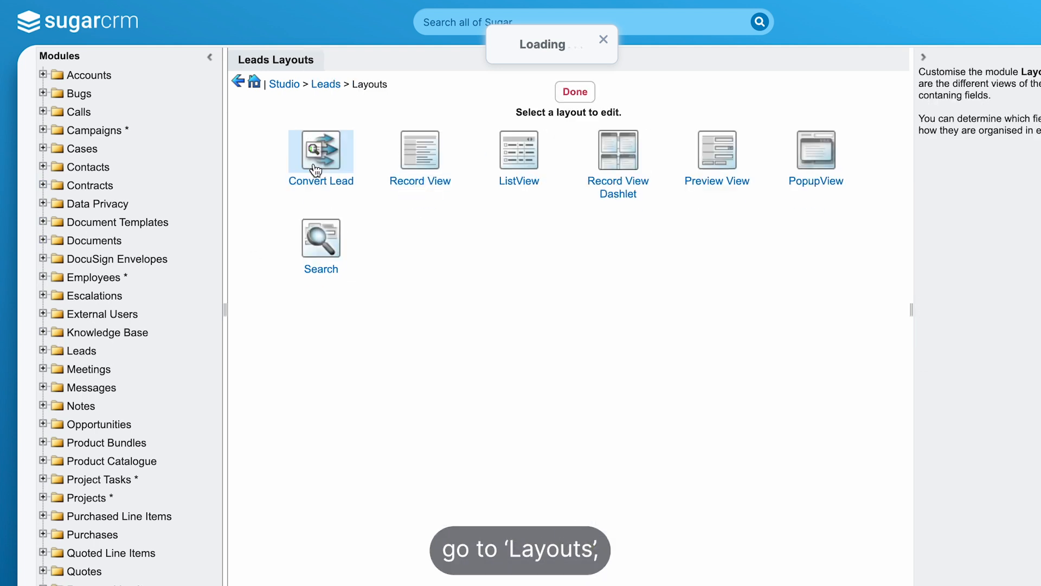
{"action": "left_click", "coordinate": [419, 157]}
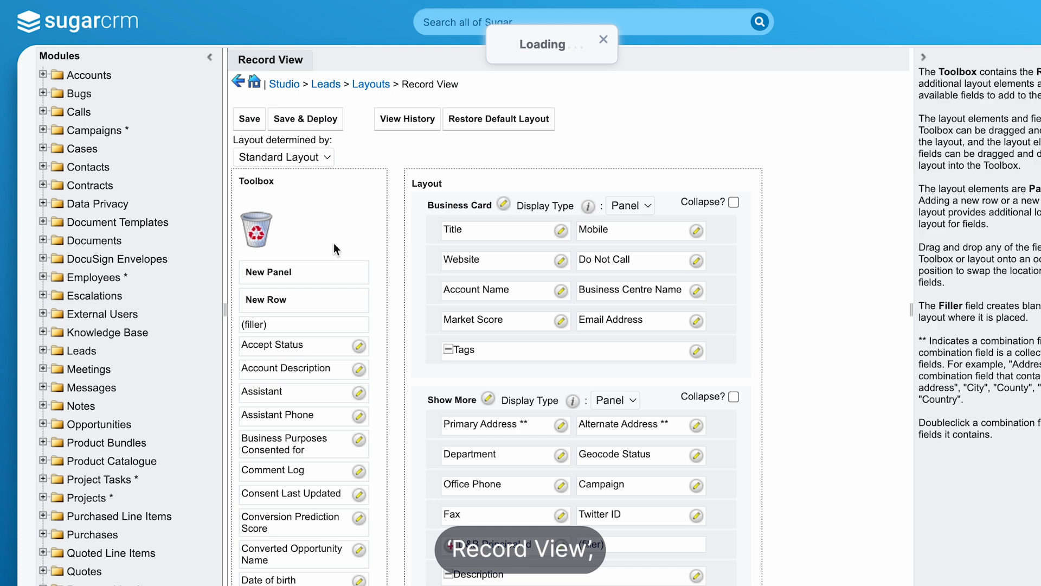
{"action": "left_click_drag", "start_coordinate": [270, 300], "coordinate": [505, 256]}
- Place the Hair Colour field in the first cell of the new Leads row, then save and deploy the layout
{"action": "scroll", "coordinate": [314, 428], "scroll_direction": "down", "scroll_amount": 10}
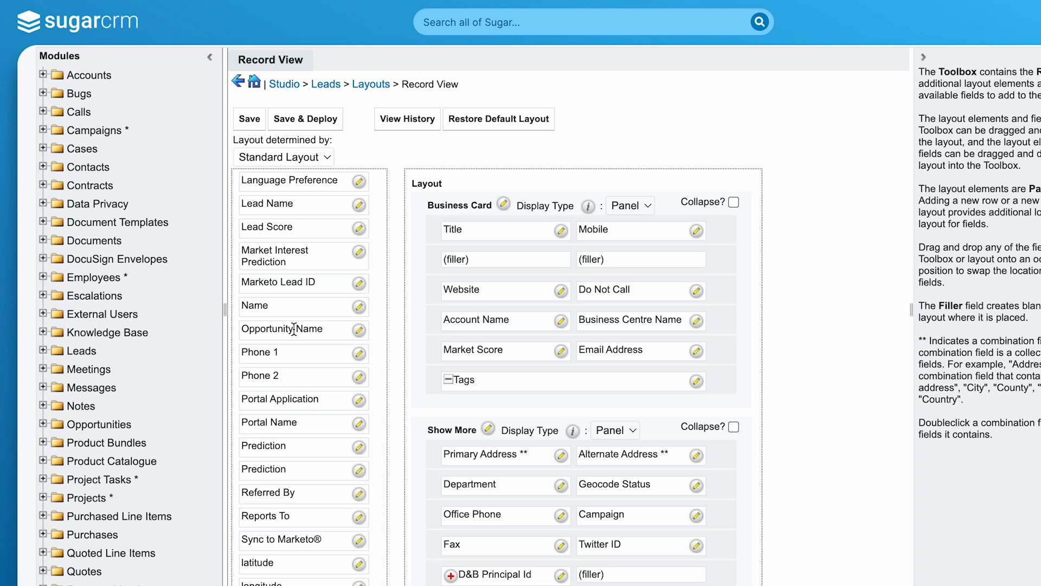
{"action": "scroll", "coordinate": [292, 326], "scroll_direction": "up", "scroll_amount": 5}
{"action": "left_click_drag", "start_coordinate": [269, 264], "coordinate": [465, 251]}
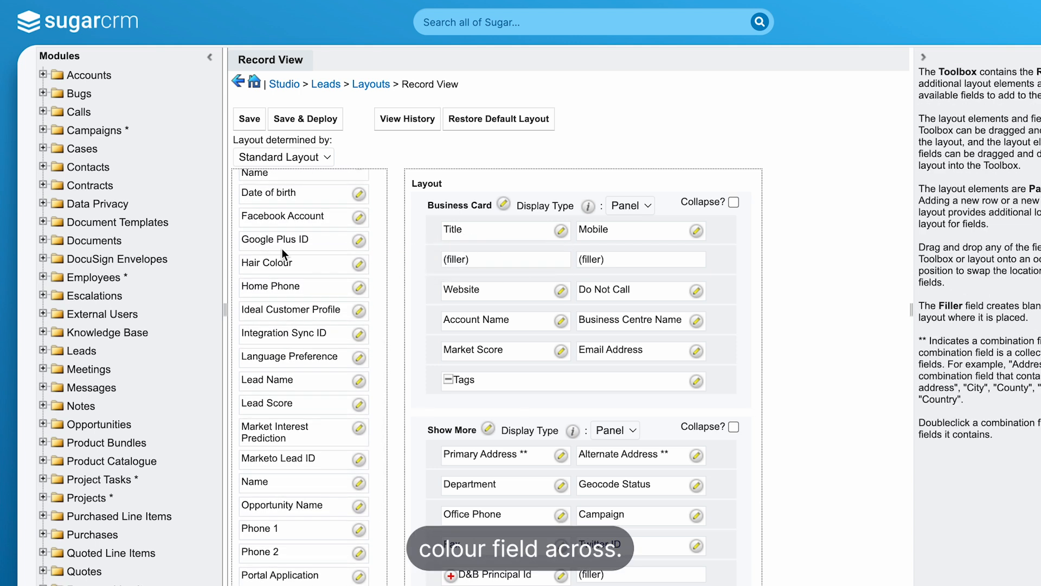
{"action": "left_click_drag", "start_coordinate": [279, 264], "coordinate": [470, 261]}
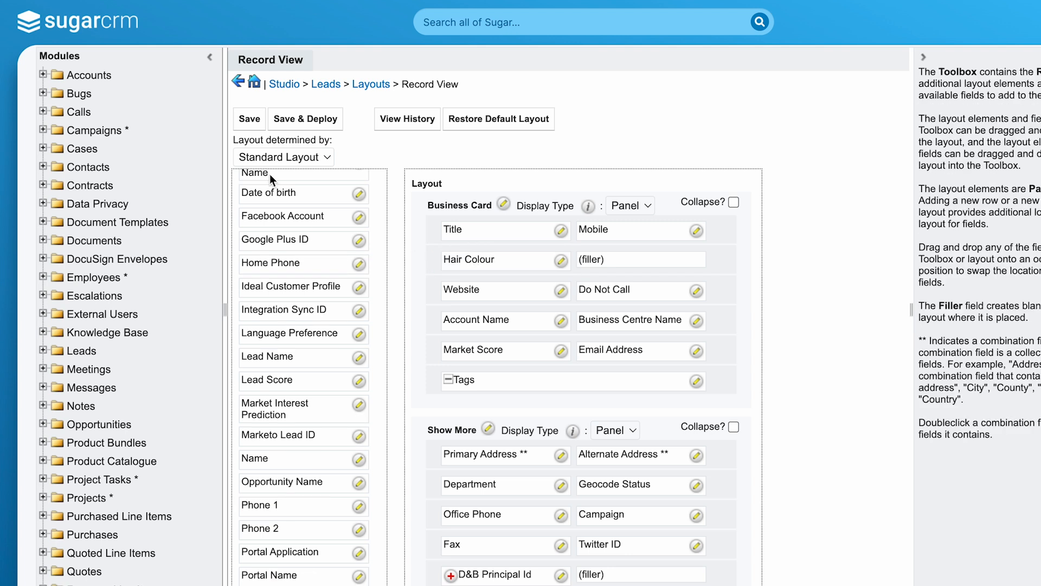
{"action": "left_click", "coordinate": [307, 121]}
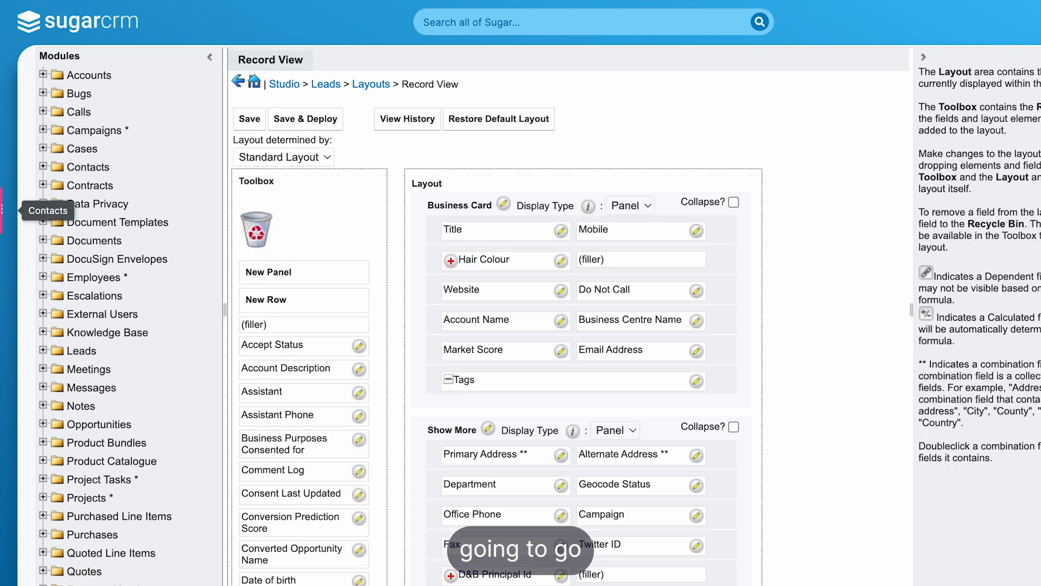
- Open the unconverted lead for Anytime Air Support Inc from the Leads list, set Hair Colour to Black and save
{"action": "left_click", "coordinate": [5, 303]}
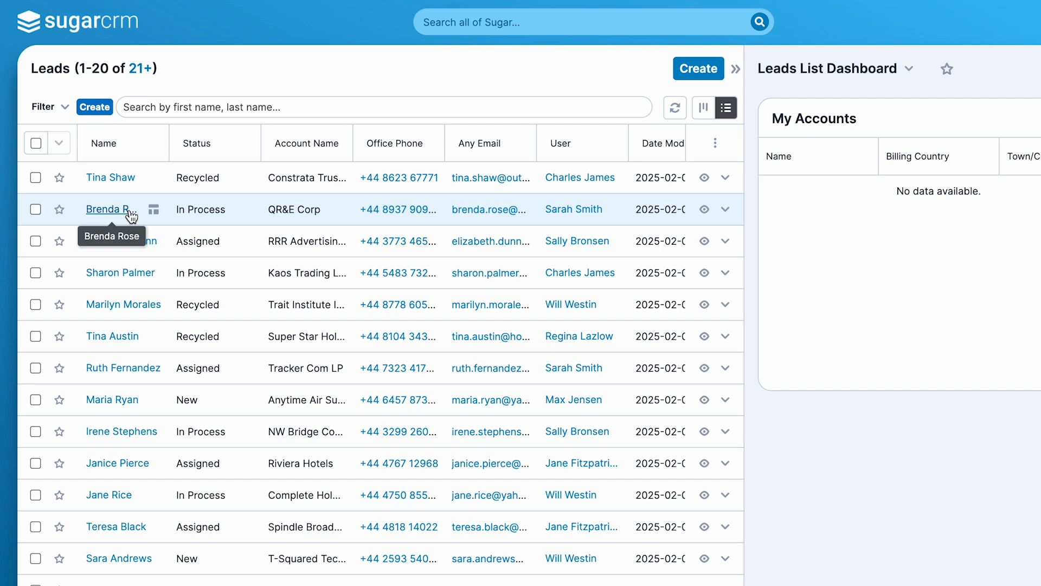
{"action": "left_click", "coordinate": [111, 400]}
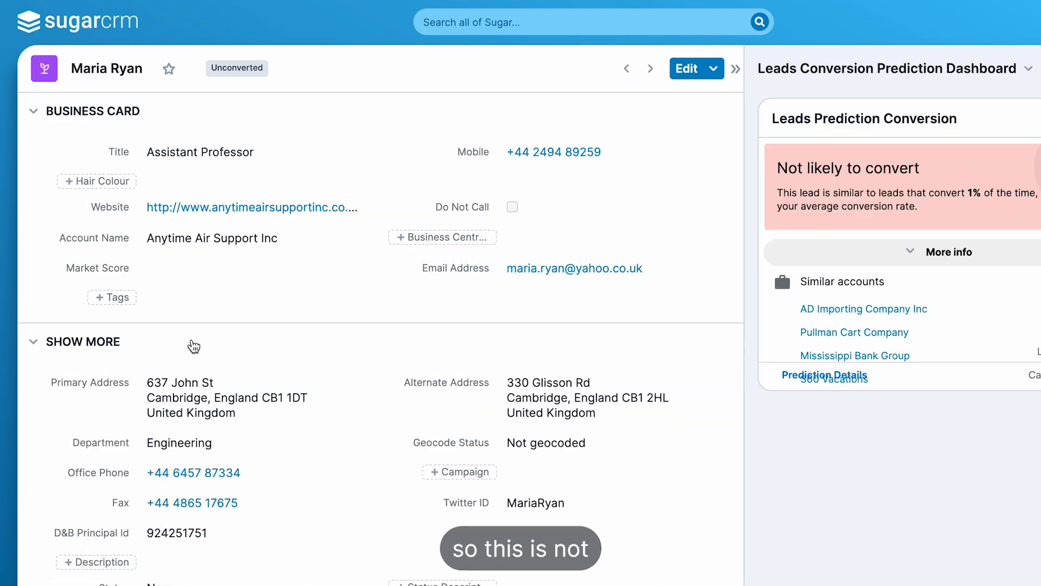
{"action": "left_click", "coordinate": [83, 182]}
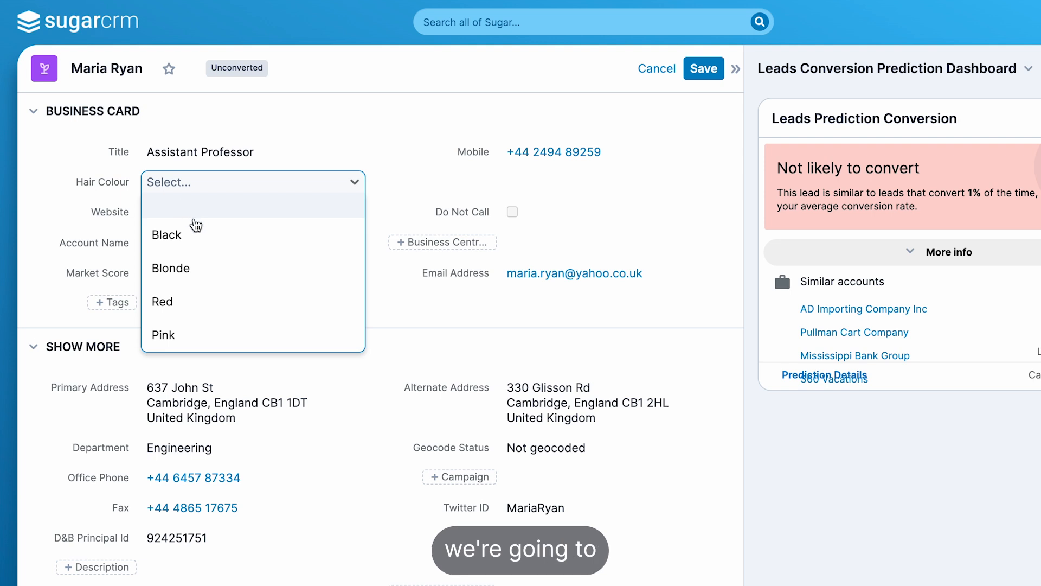
{"action": "left_click", "coordinate": [199, 235]}
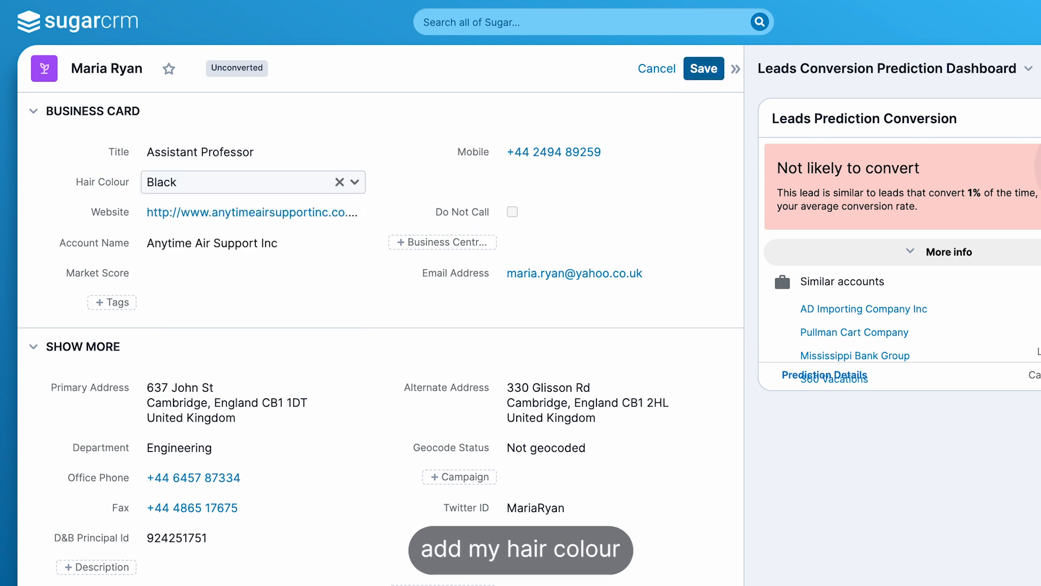
{"action": "left_click", "coordinate": [704, 68]}
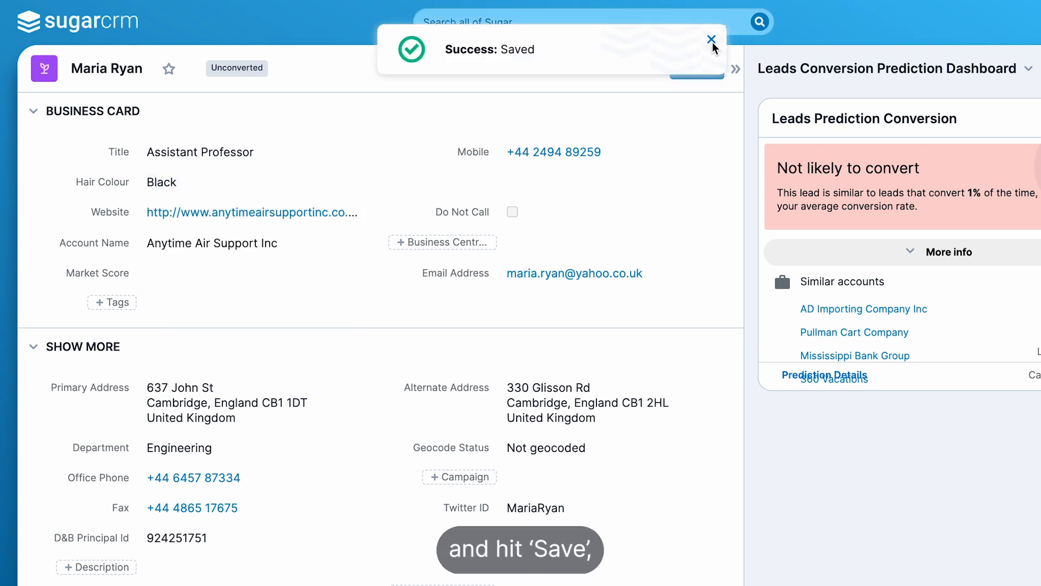
{"action": "left_click", "coordinate": [712, 41]}
- Convert the lead using the existing account Anytime Air Support Inc, checking the new contact's details before saving the conversion
{"action": "left_click", "coordinate": [714, 68]}
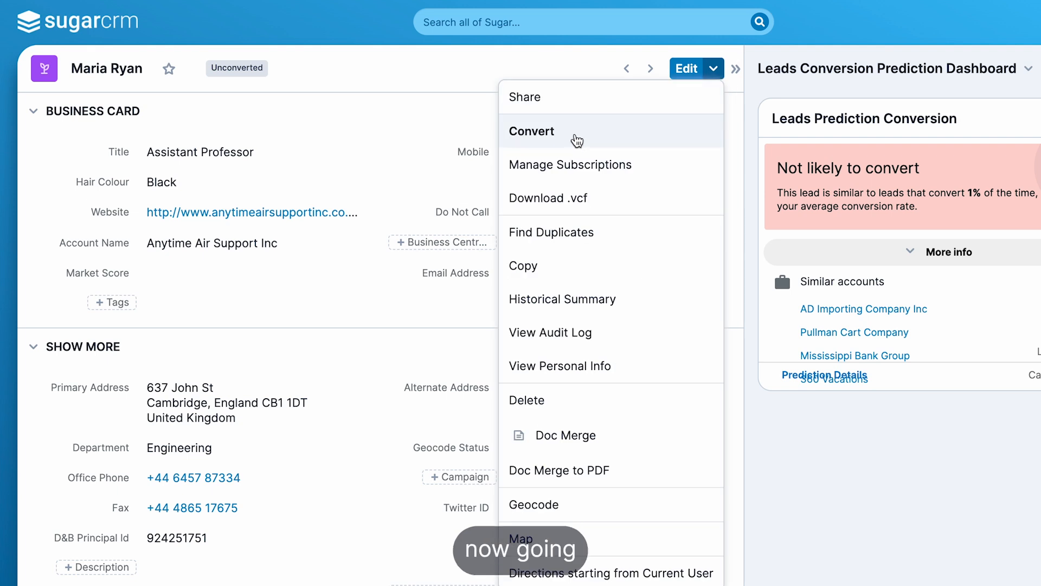
{"action": "left_click", "coordinate": [576, 138]}
{"action": "left_click", "coordinate": [107, 143]}
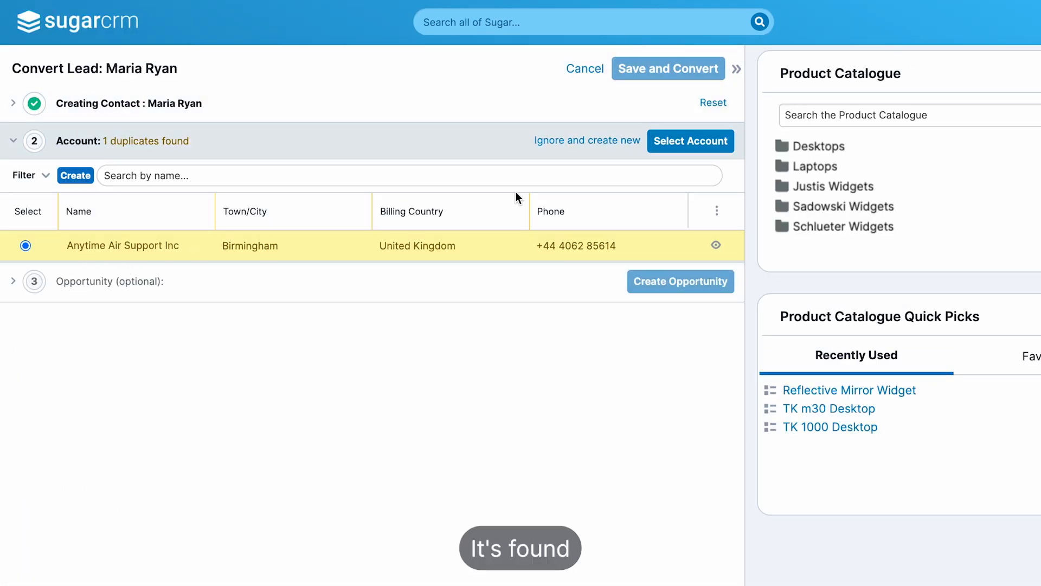
{"action": "left_click", "coordinate": [688, 156]}
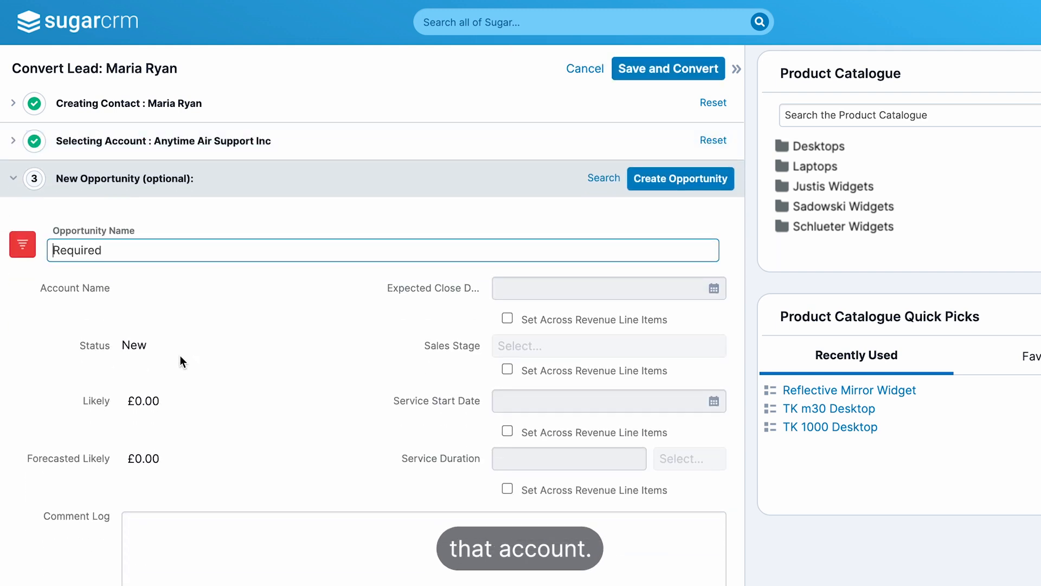
{"action": "left_click", "coordinate": [214, 117]}
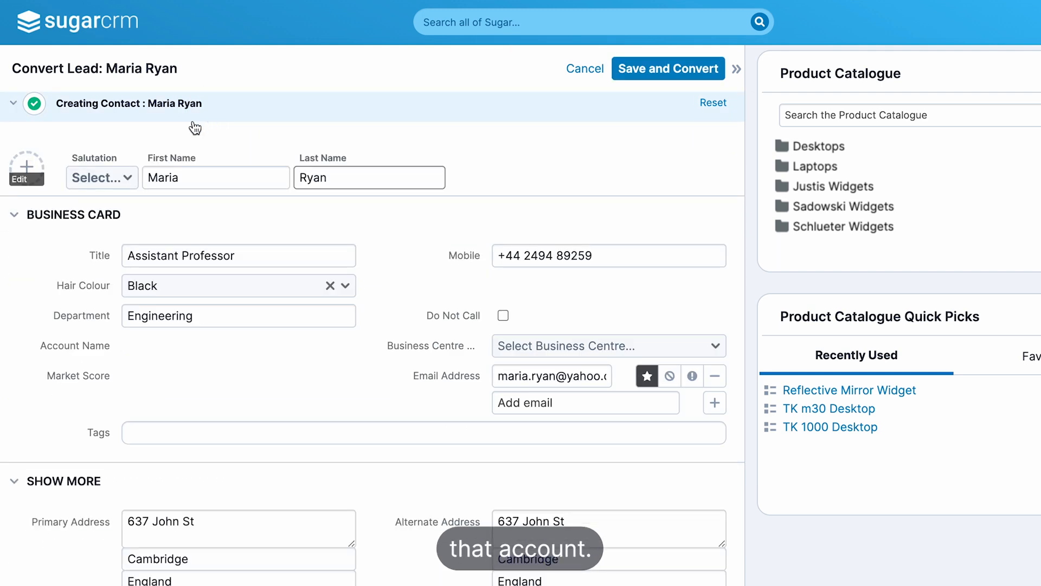
{"action": "left_click", "coordinate": [658, 69]}
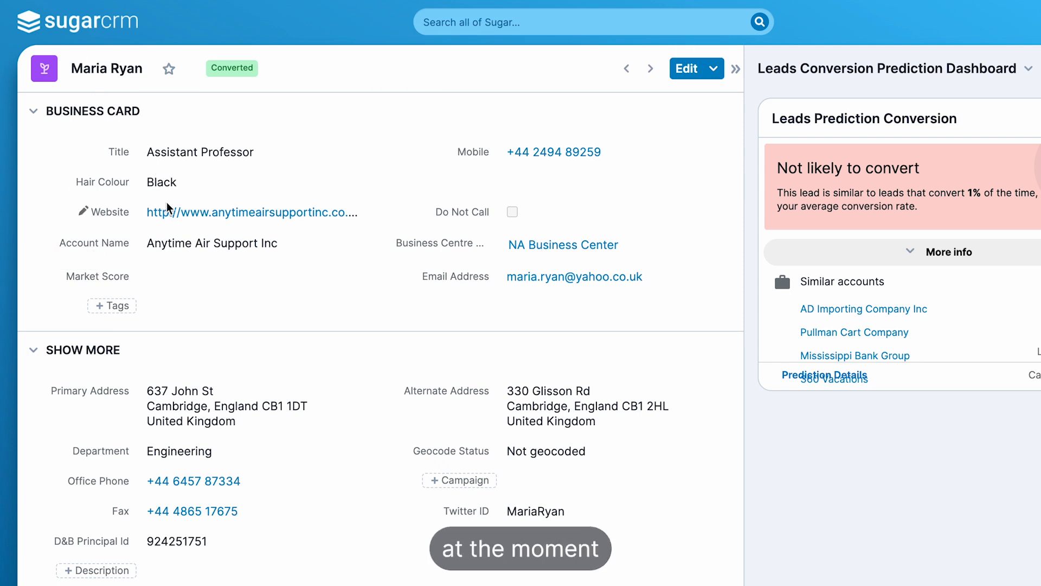
- Open the contact record linked to the converted lead to check its Hair Colour value
{"action": "scroll", "coordinate": [167, 208], "scroll_direction": "down", "scroll_amount": 12}
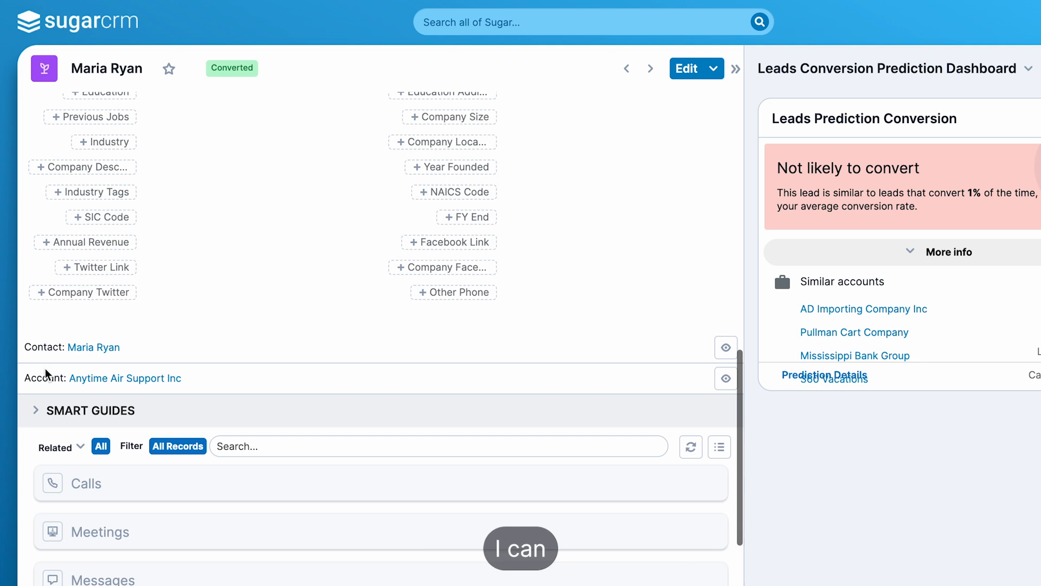
{"action": "left_click", "coordinate": [85, 348]}
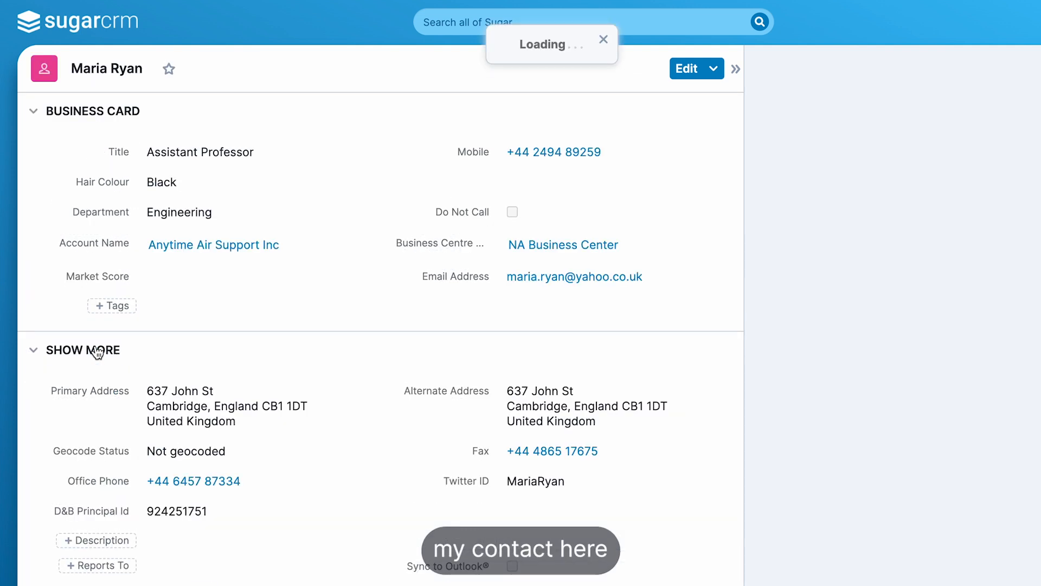